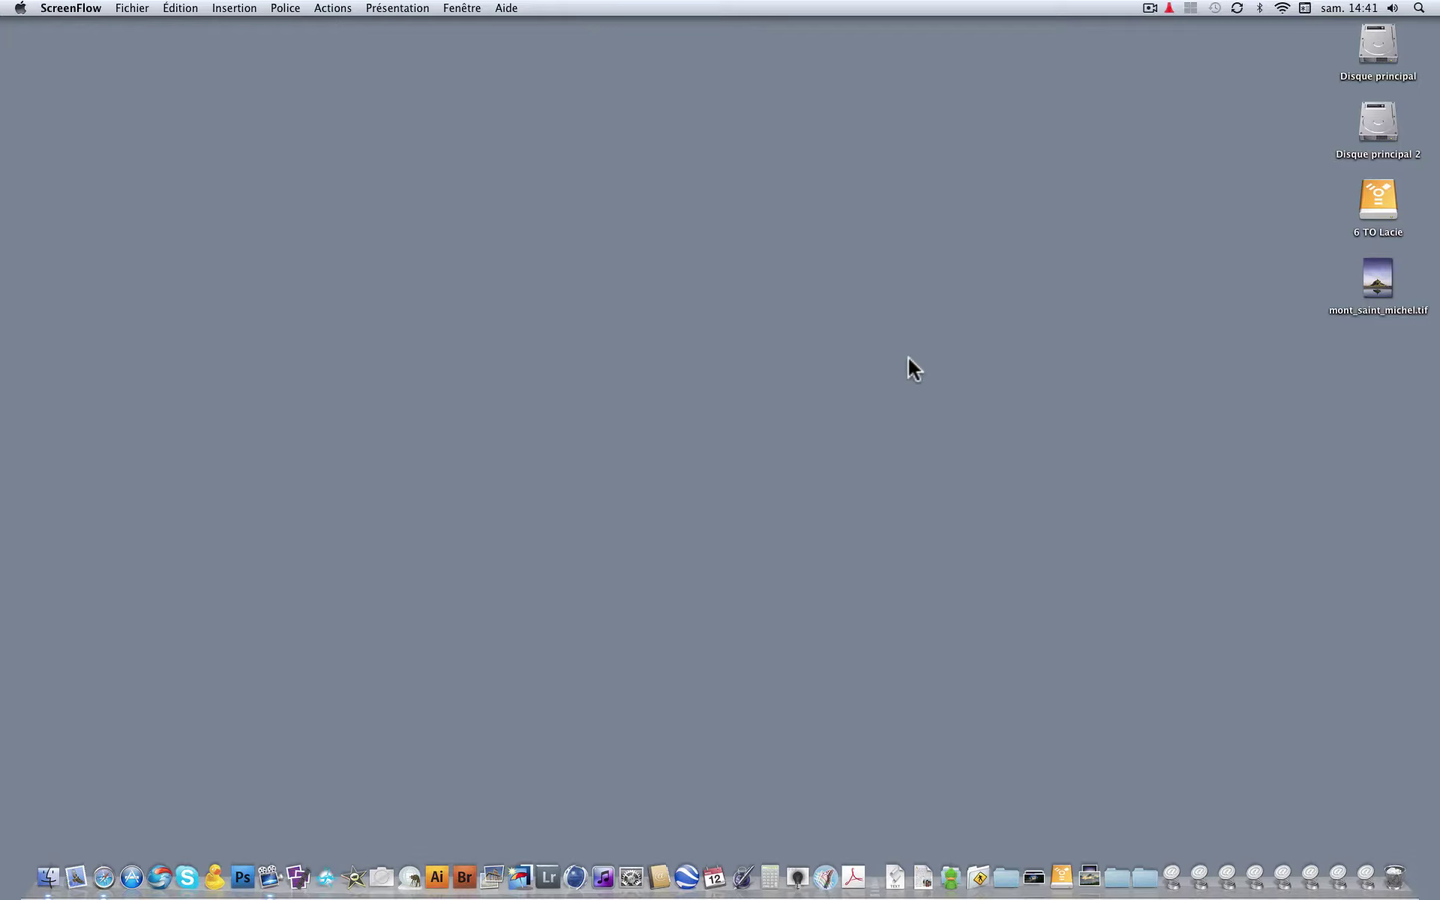
Drag mont_saint_michel.tif from the desktop onto Photoshop CS4 to open it.
drag(1373, 276, 1065, 368)
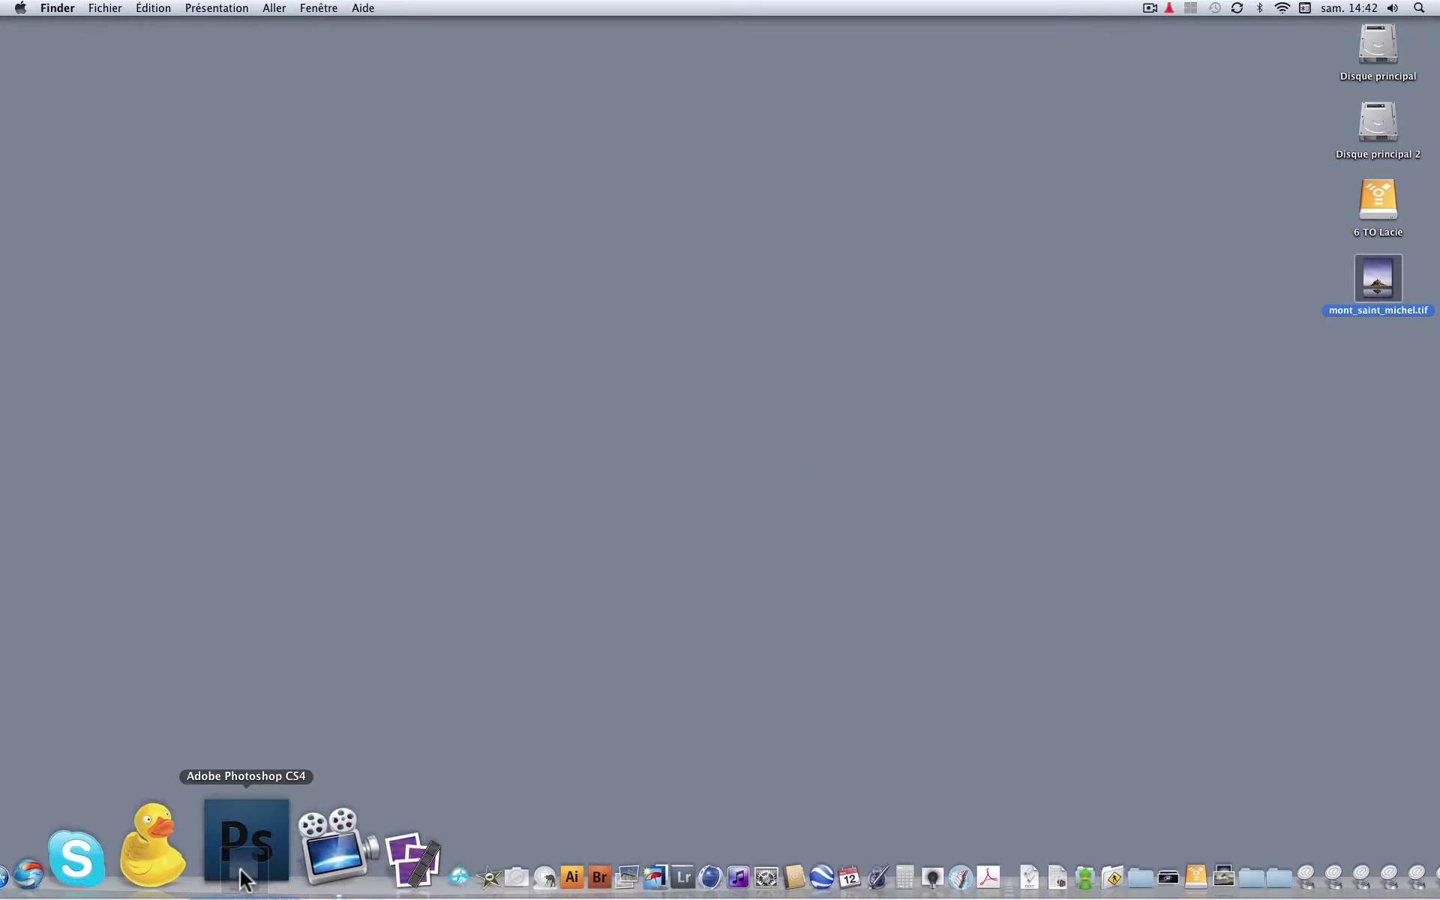
Open the photo in Photoshop CS4 and centre its document window in the workspace.
drag(252, 825, 243, 870)
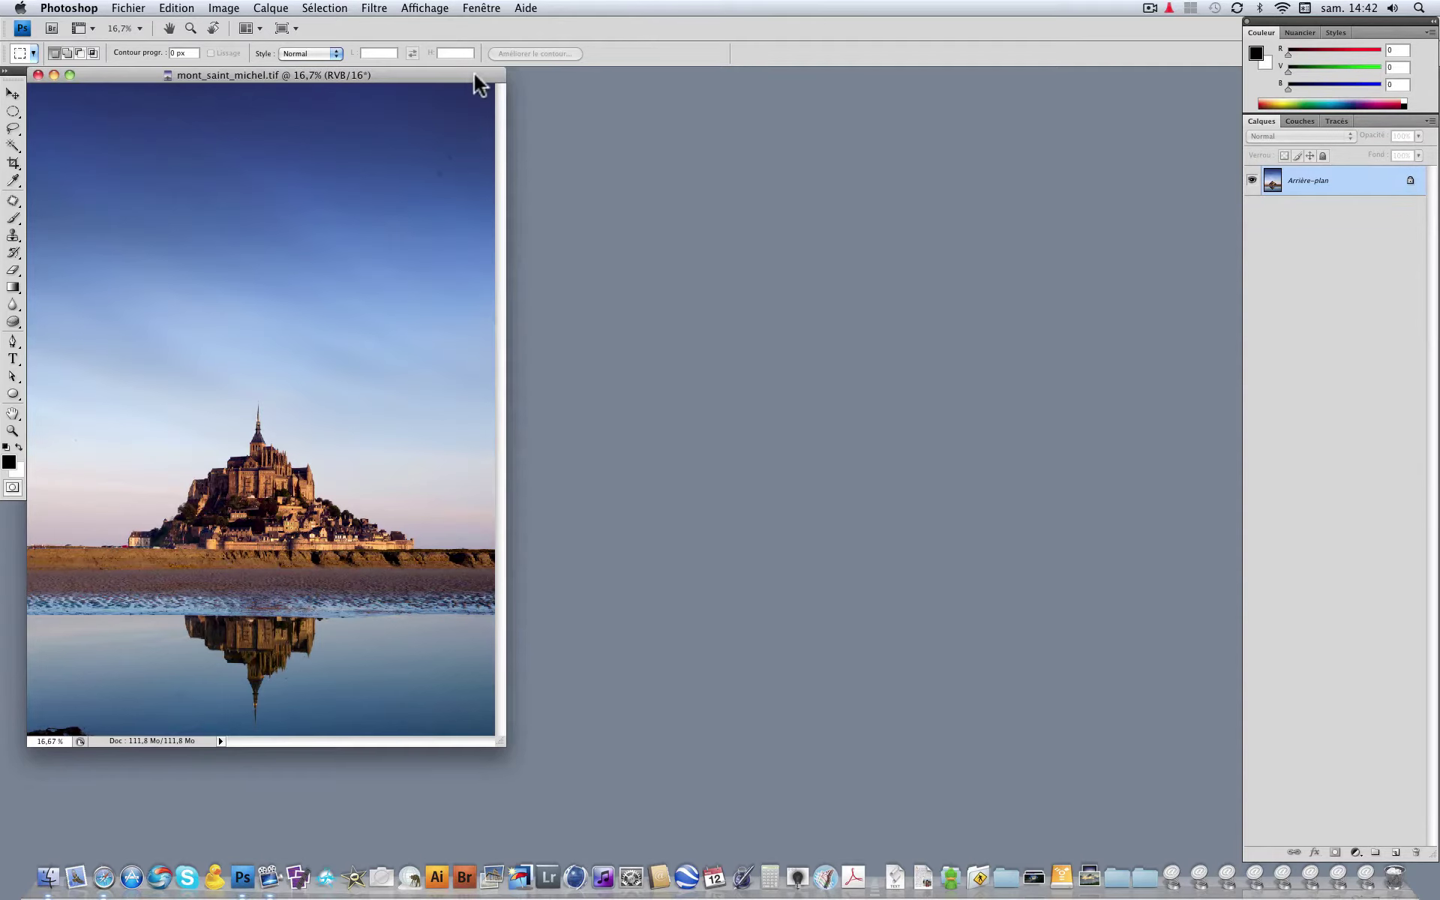
drag(474, 74, 866, 120)
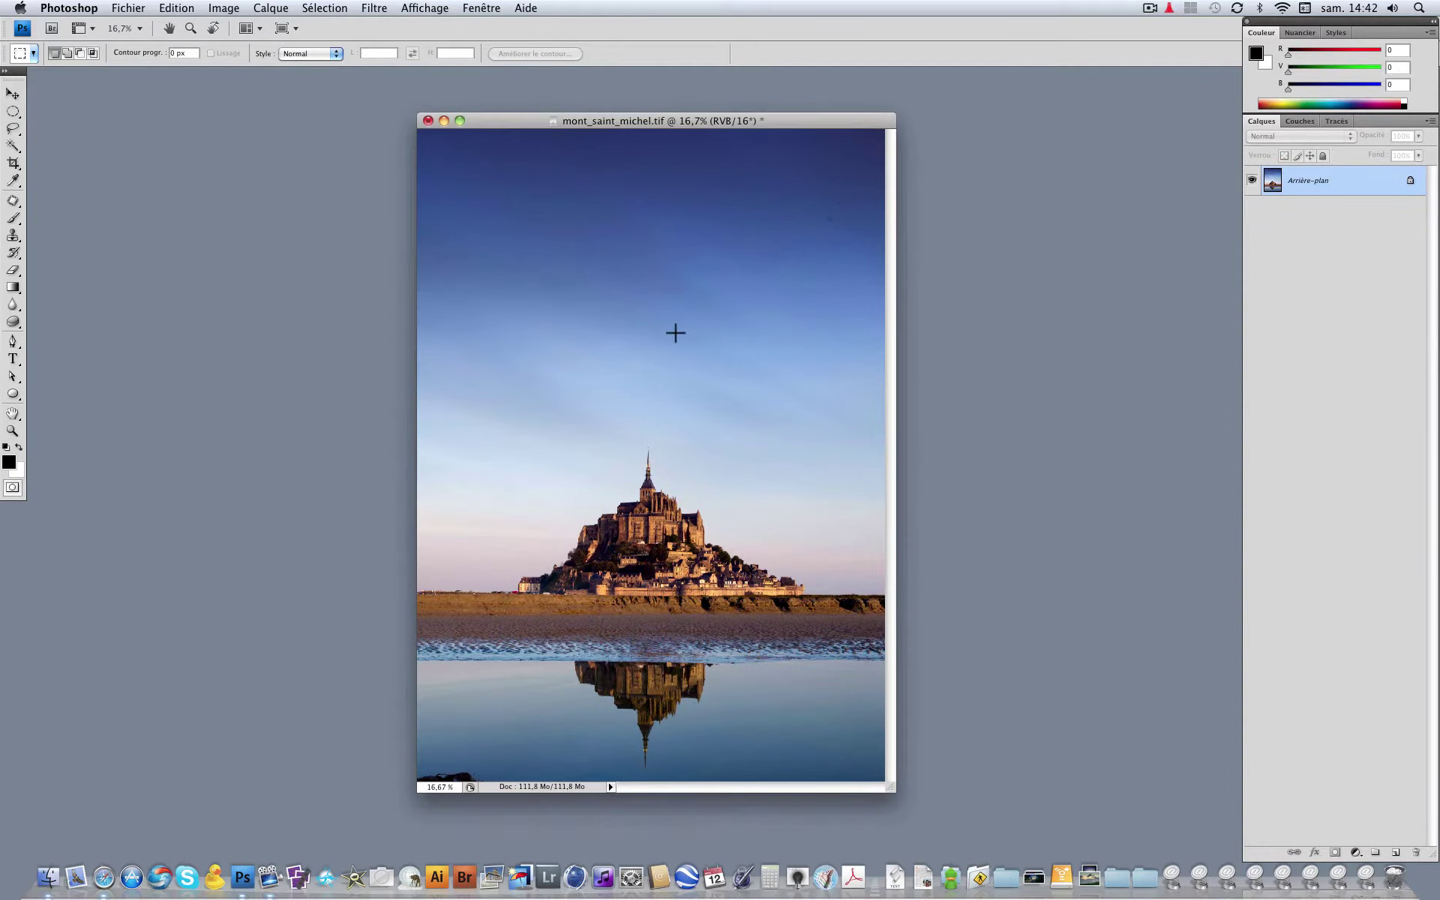
Switch to full-screen view on black and zoom in on the sky for dust.
key(f)
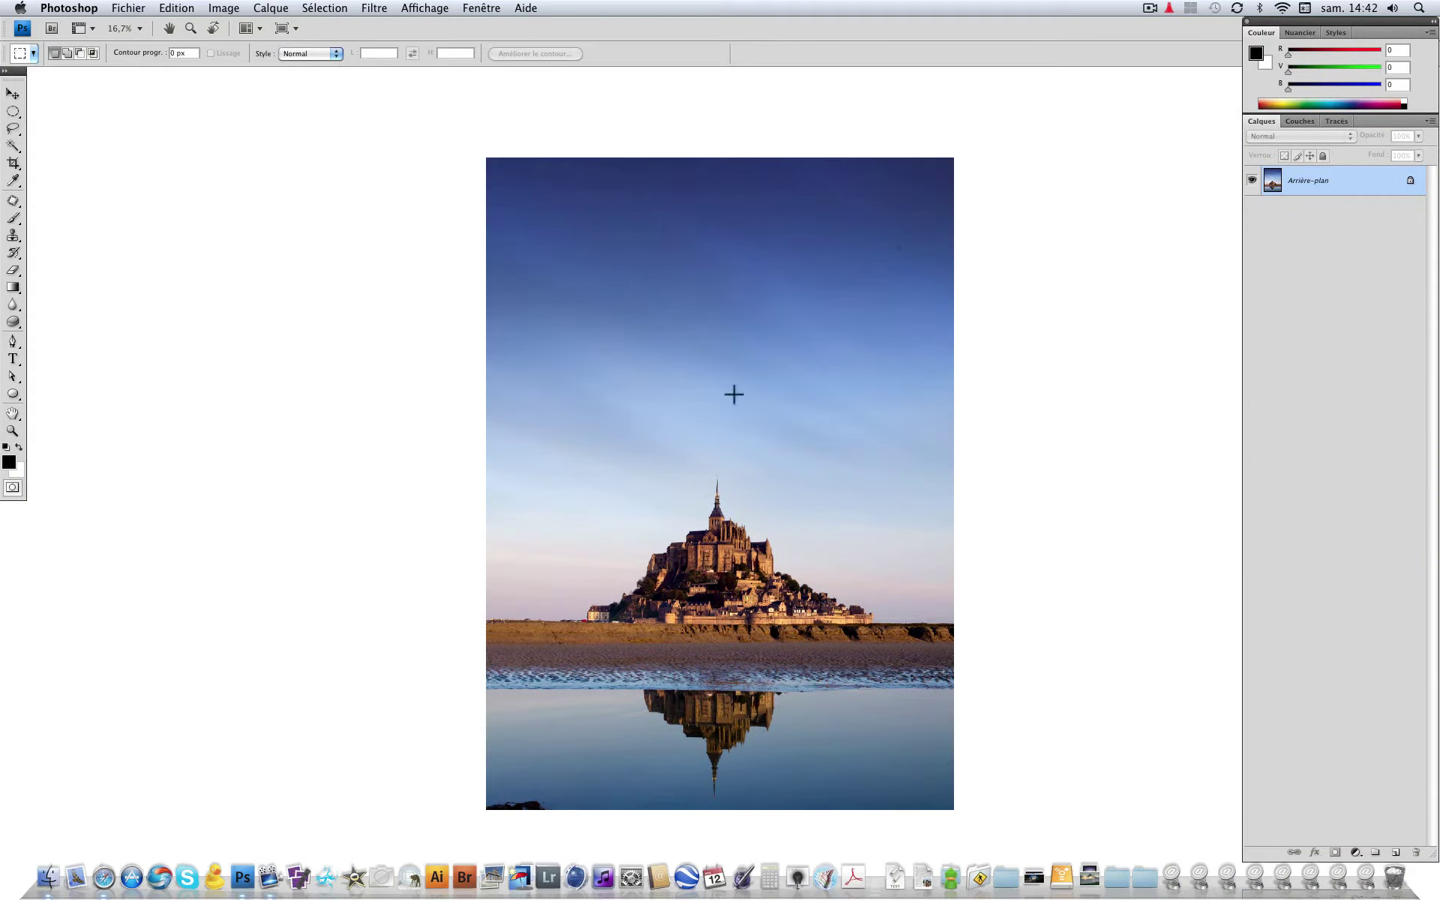
key(f)
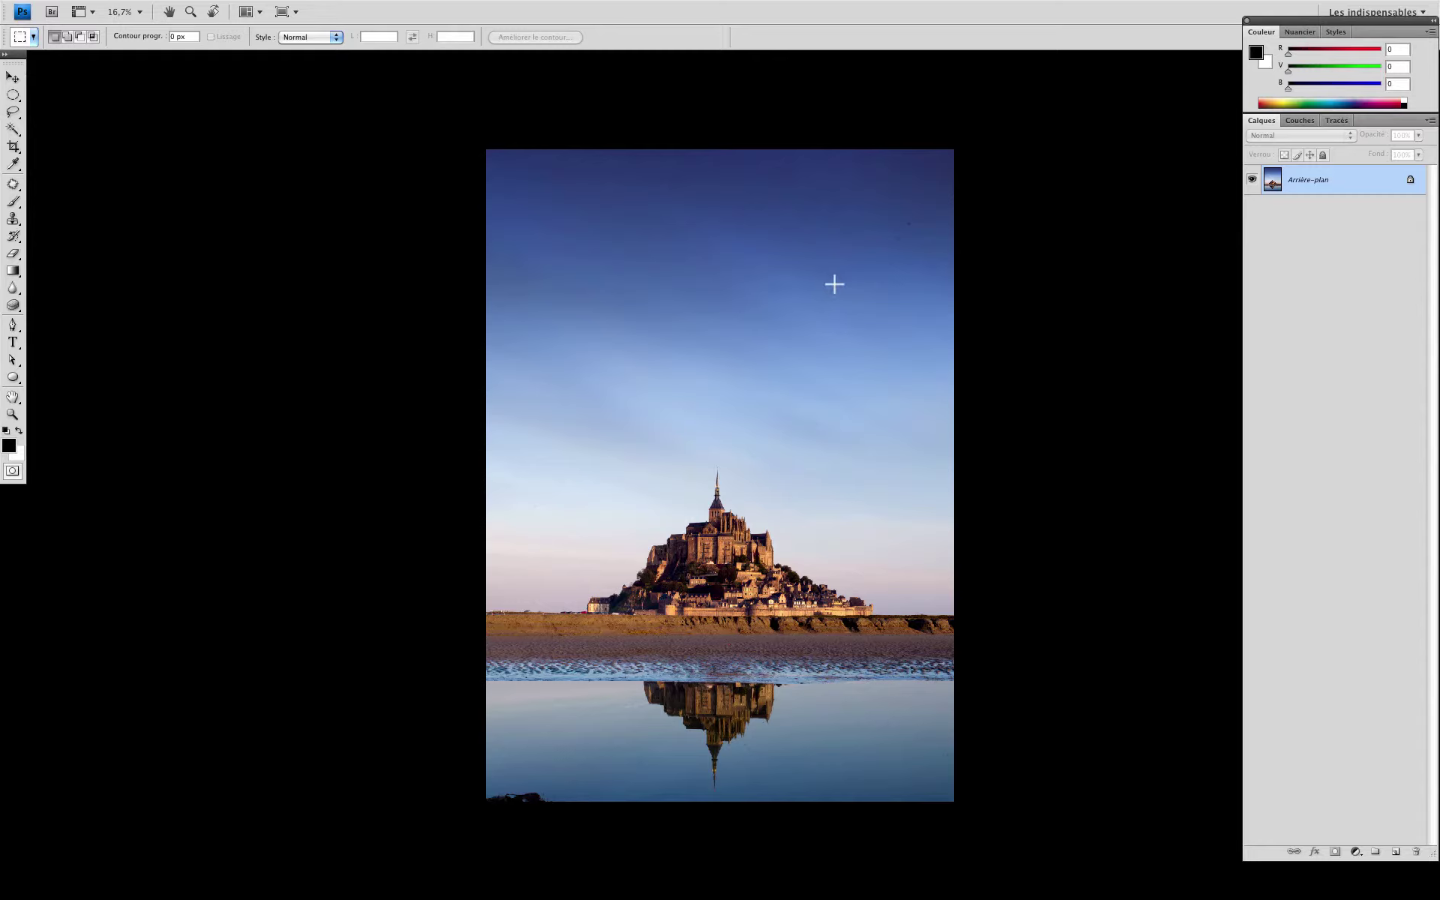
drag(838, 296, 951, 171)
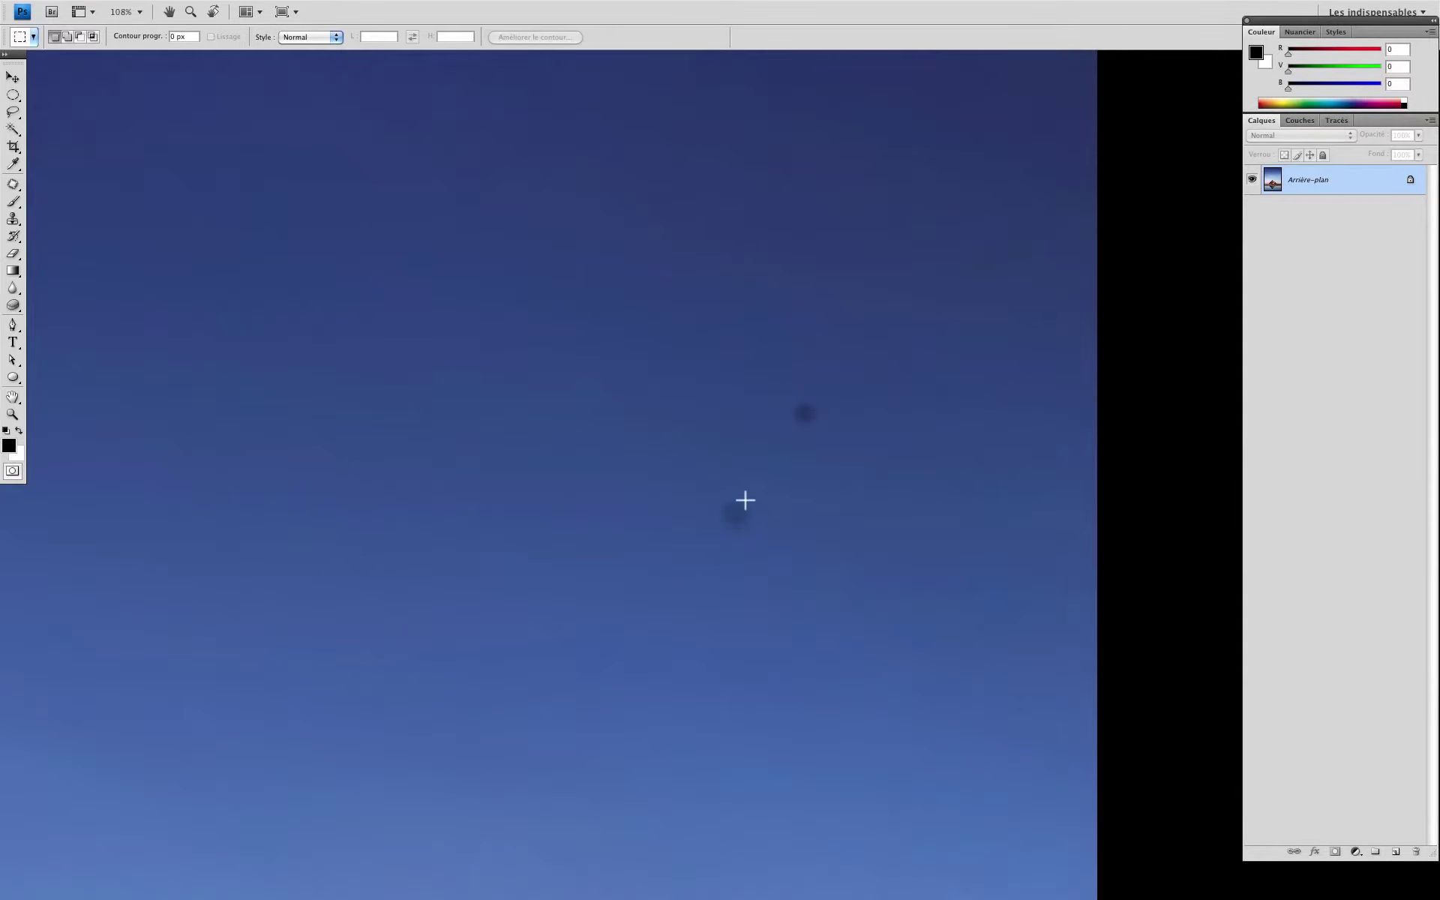
key(ctrl+0)
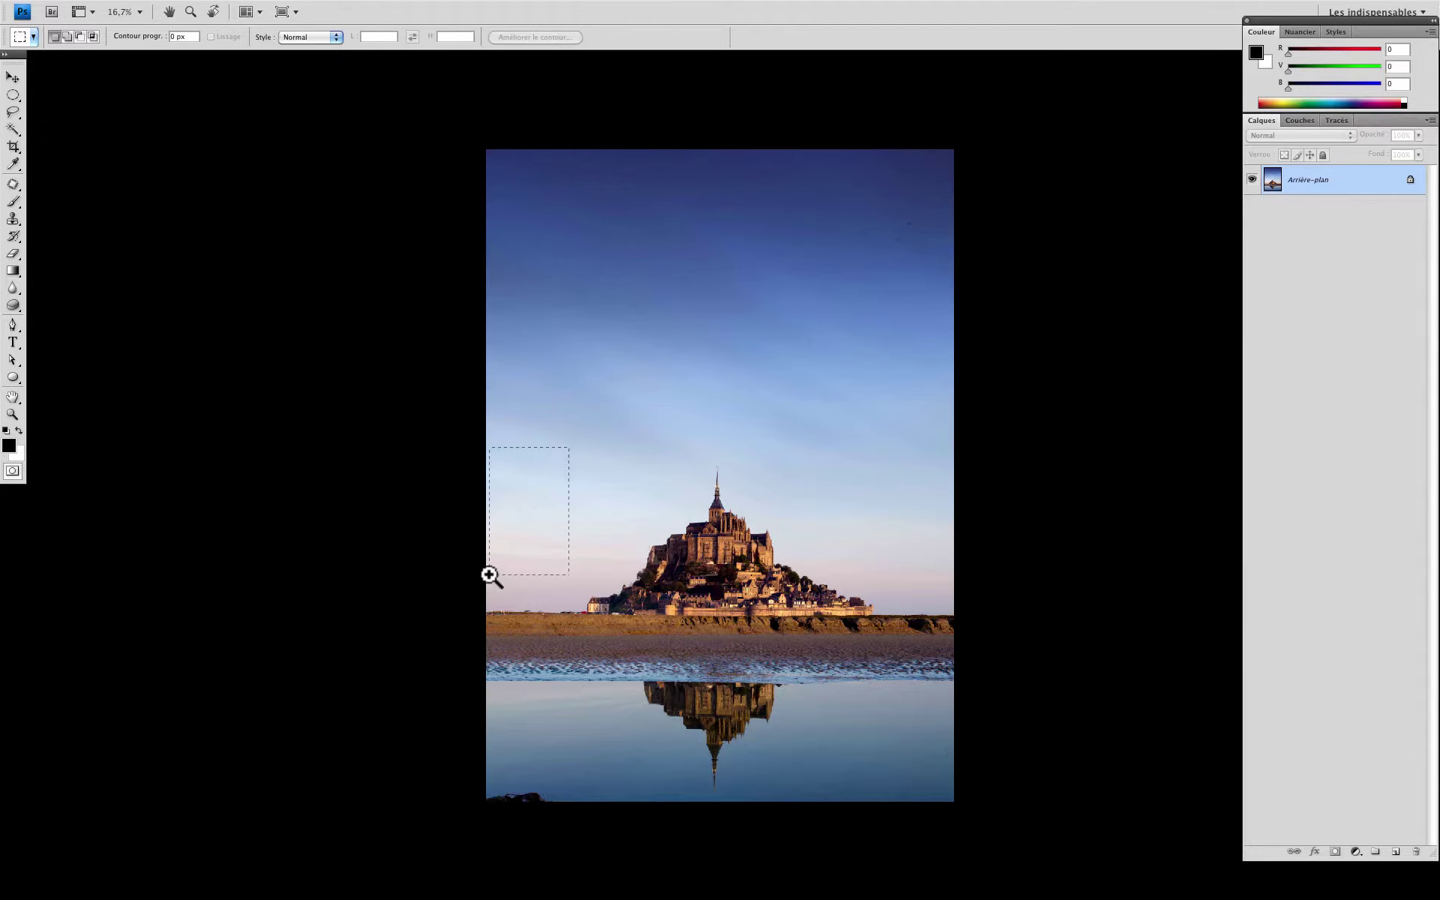
drag(569, 450, 491, 579)
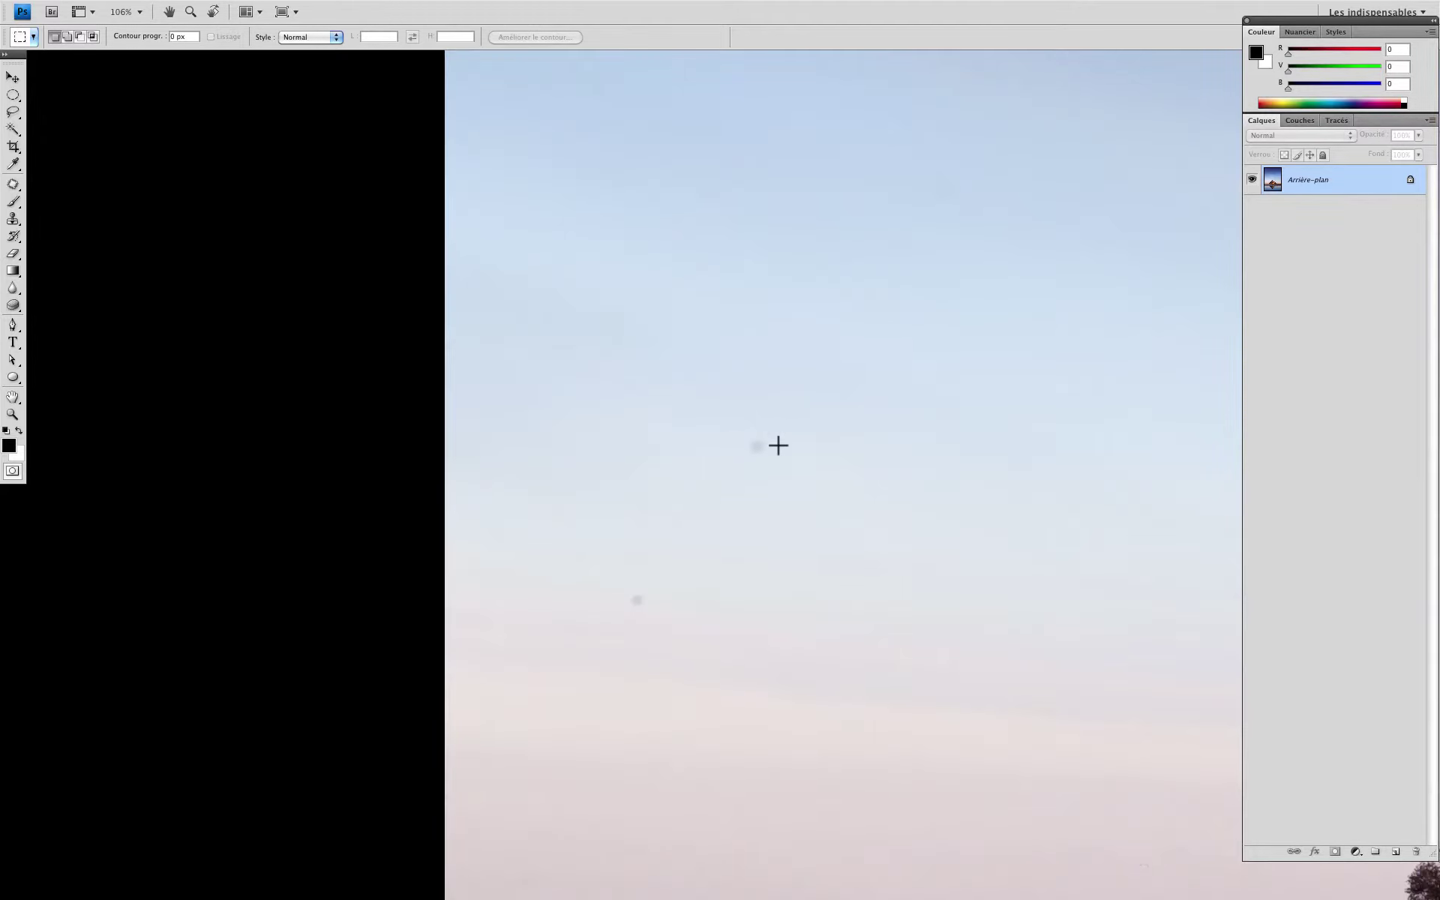
ctrl+alt+click(916, 675)
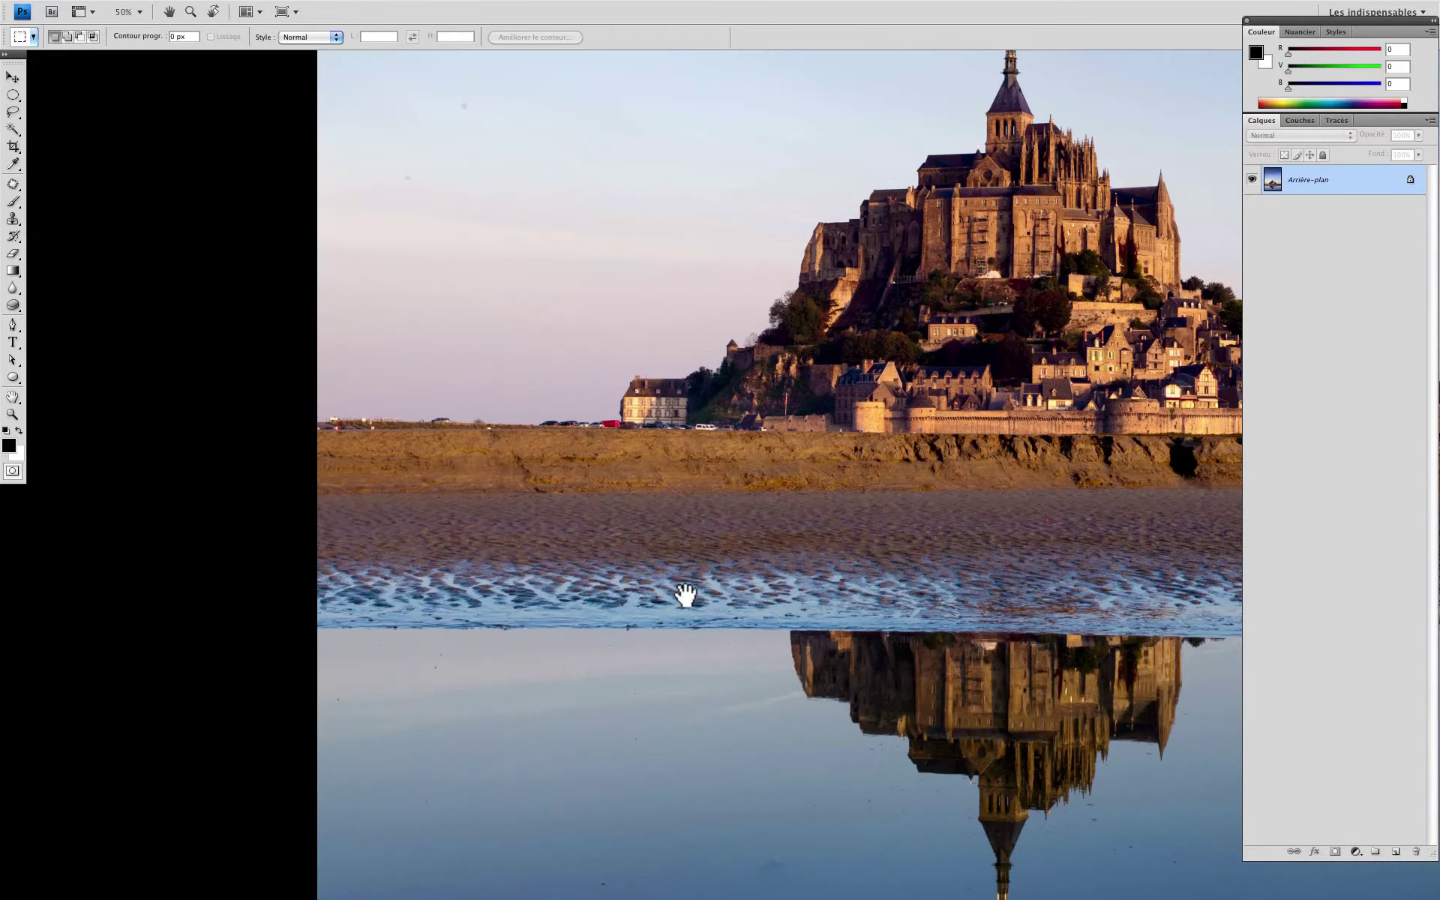
Zoom in on the reflection water and pan across it to spot dust.
drag(685, 595, 482, 312)
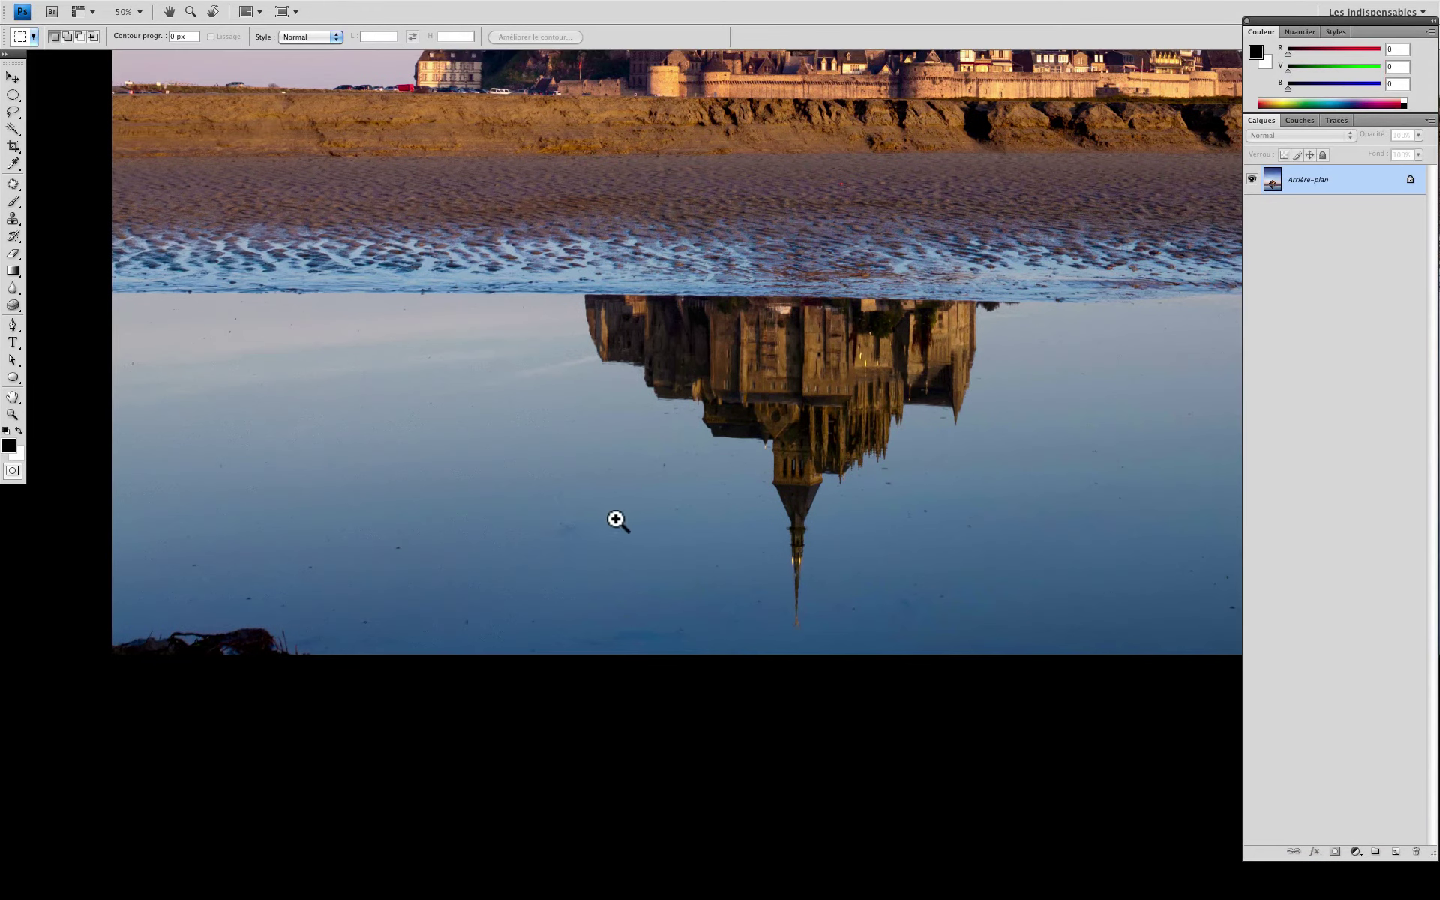
drag(679, 357, 292, 668)
key(ctrl+d)
scroll(312, 634, up, 5)
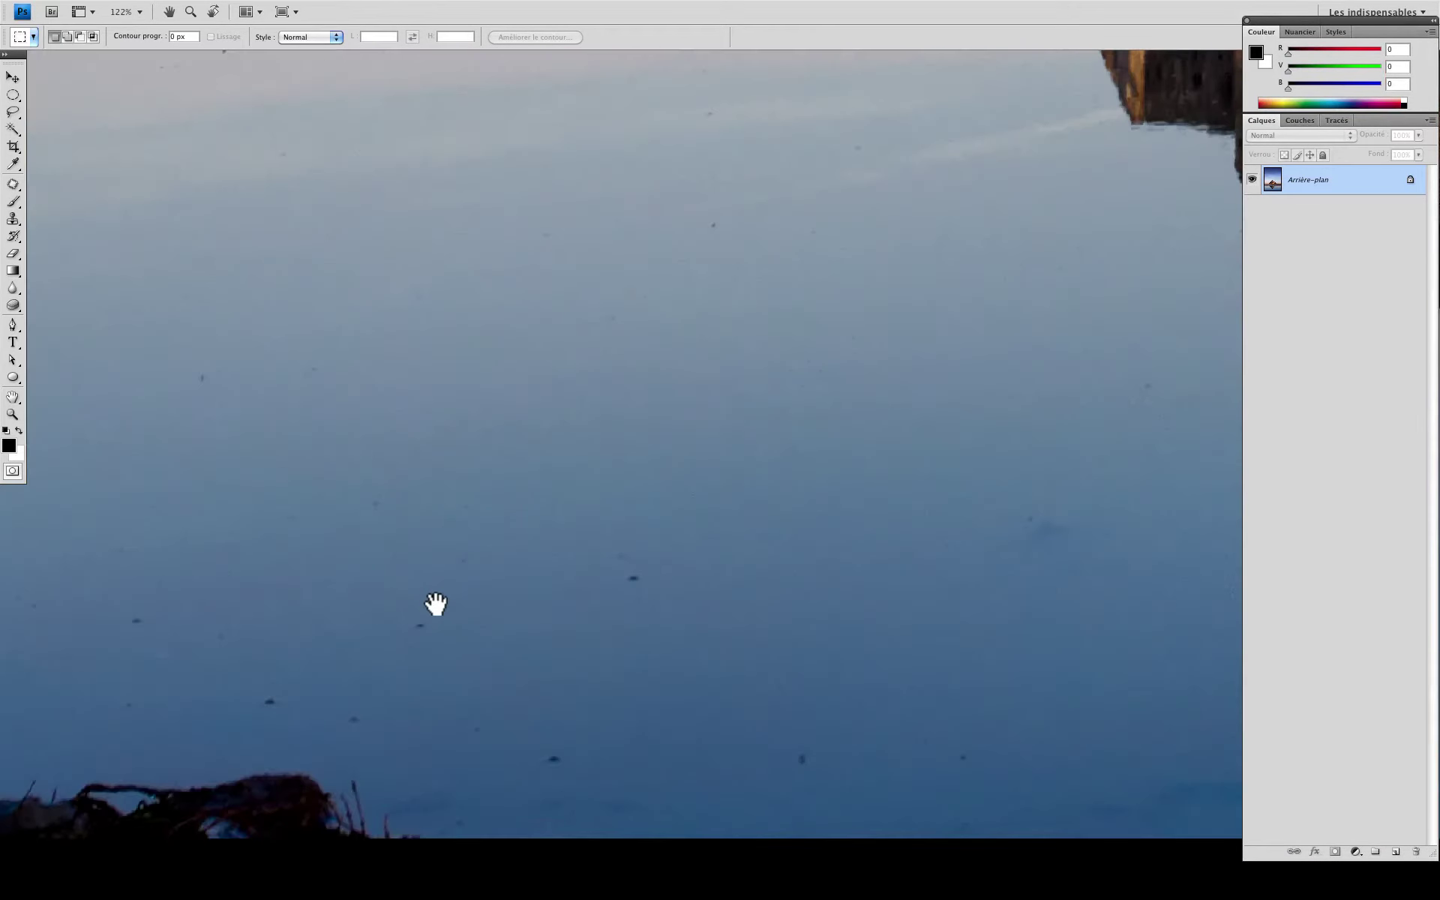
drag(664, 353, 881, 165)
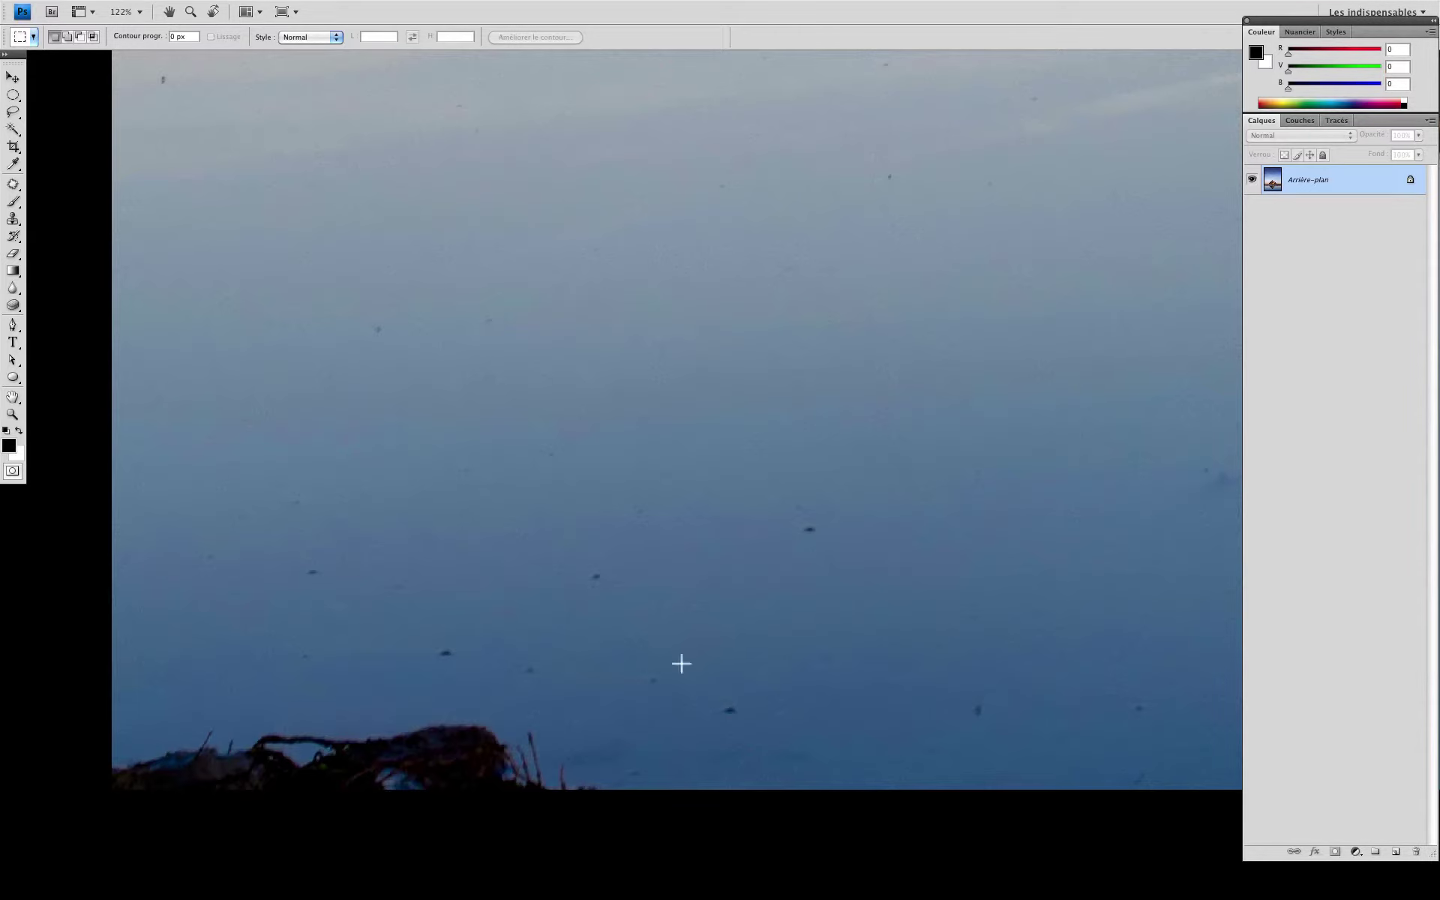
scroll(803, 439, down, 3)
scroll(816, 428, down, 2)
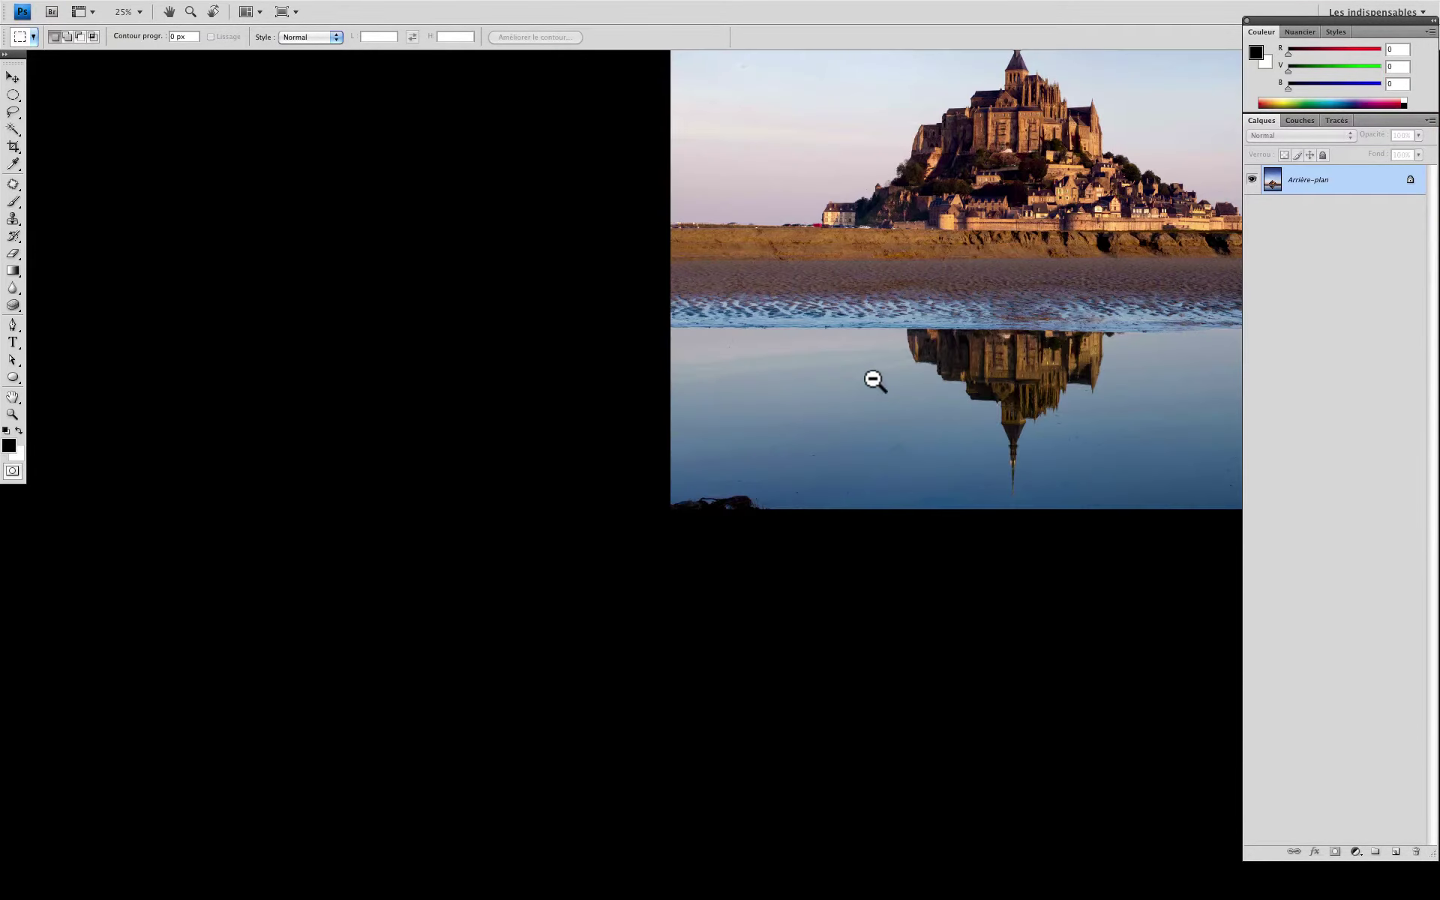
scroll(874, 380, down, 1)
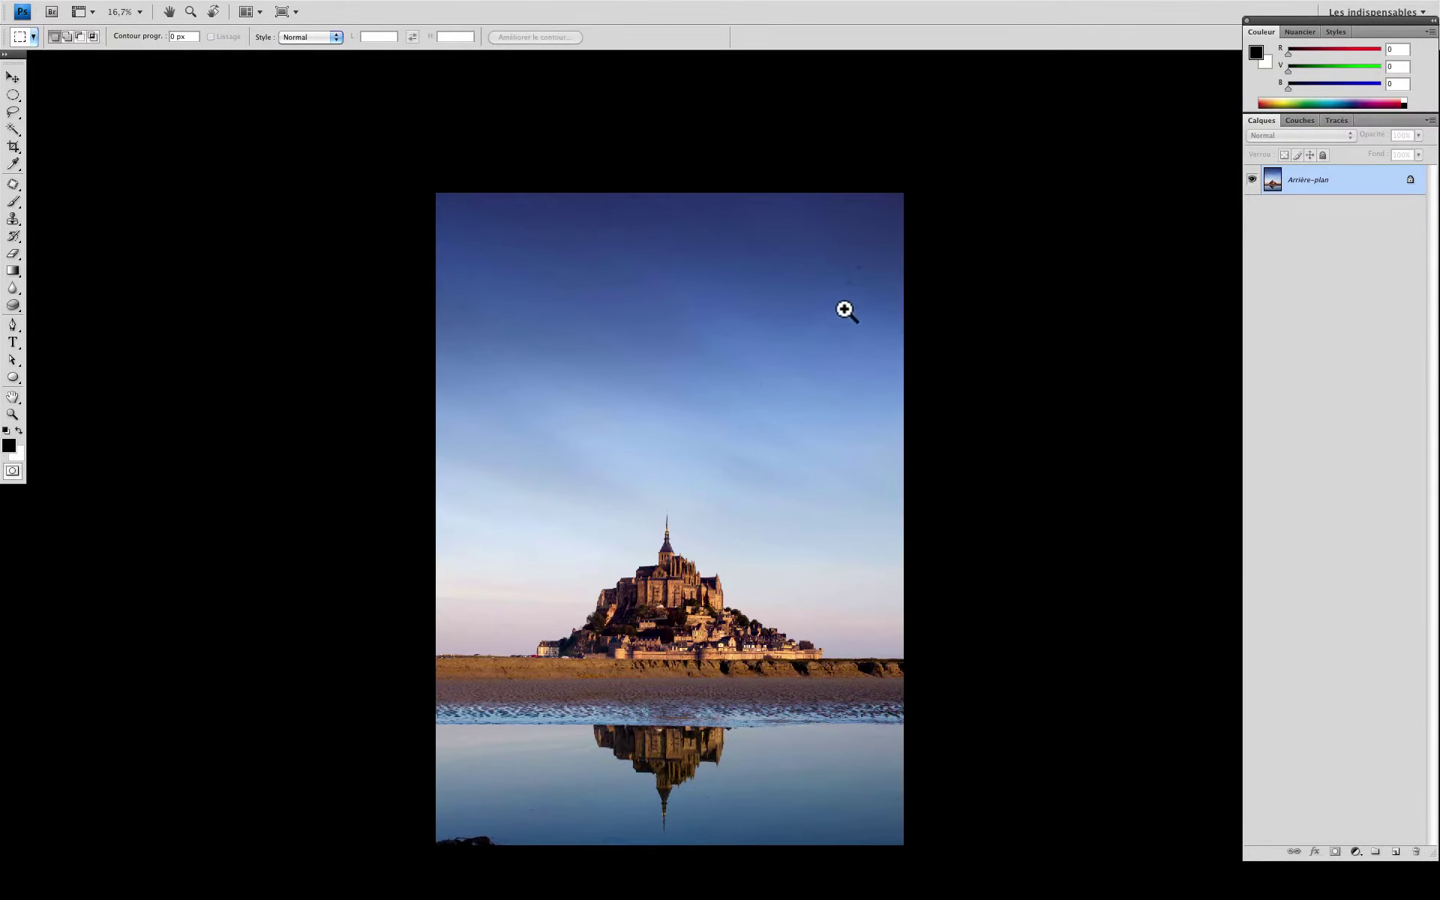
drag(902, 204, 773, 360)
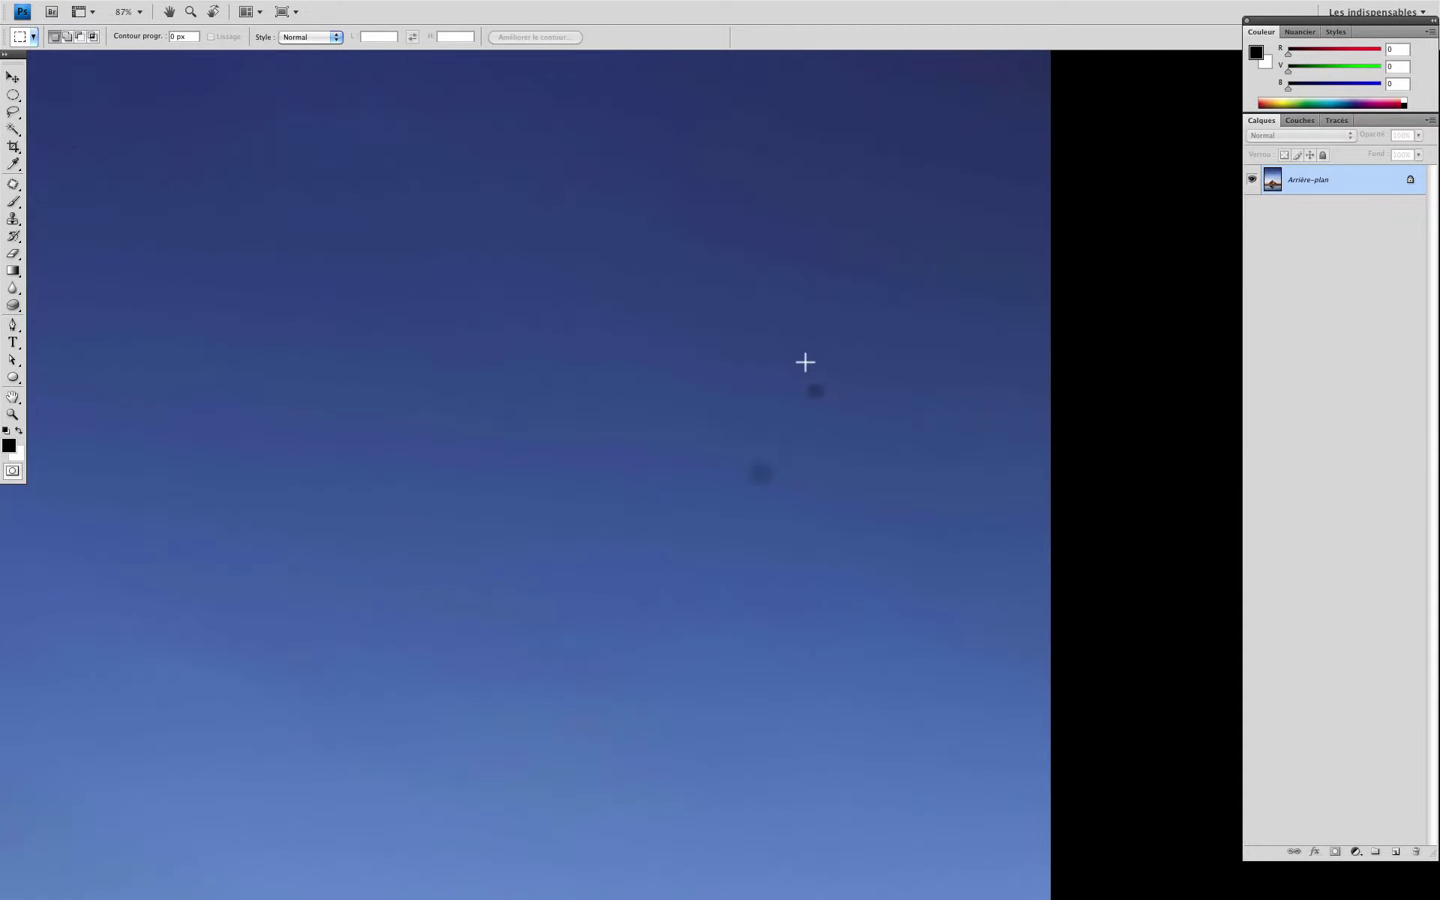
Select the Healing Brush and set its diameter to 66 px.
click(13, 184)
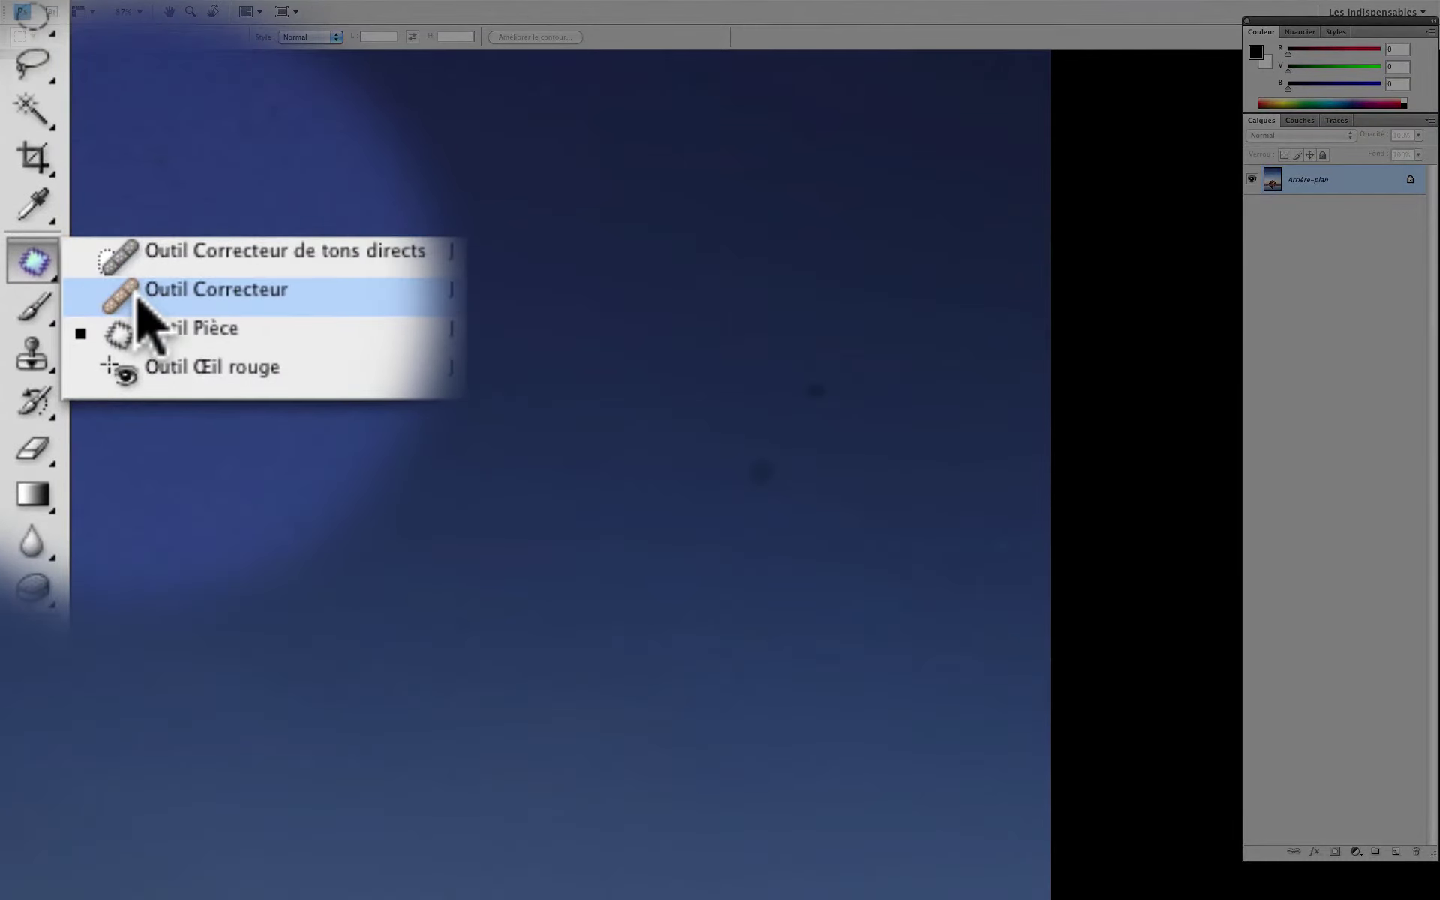
click(172, 290)
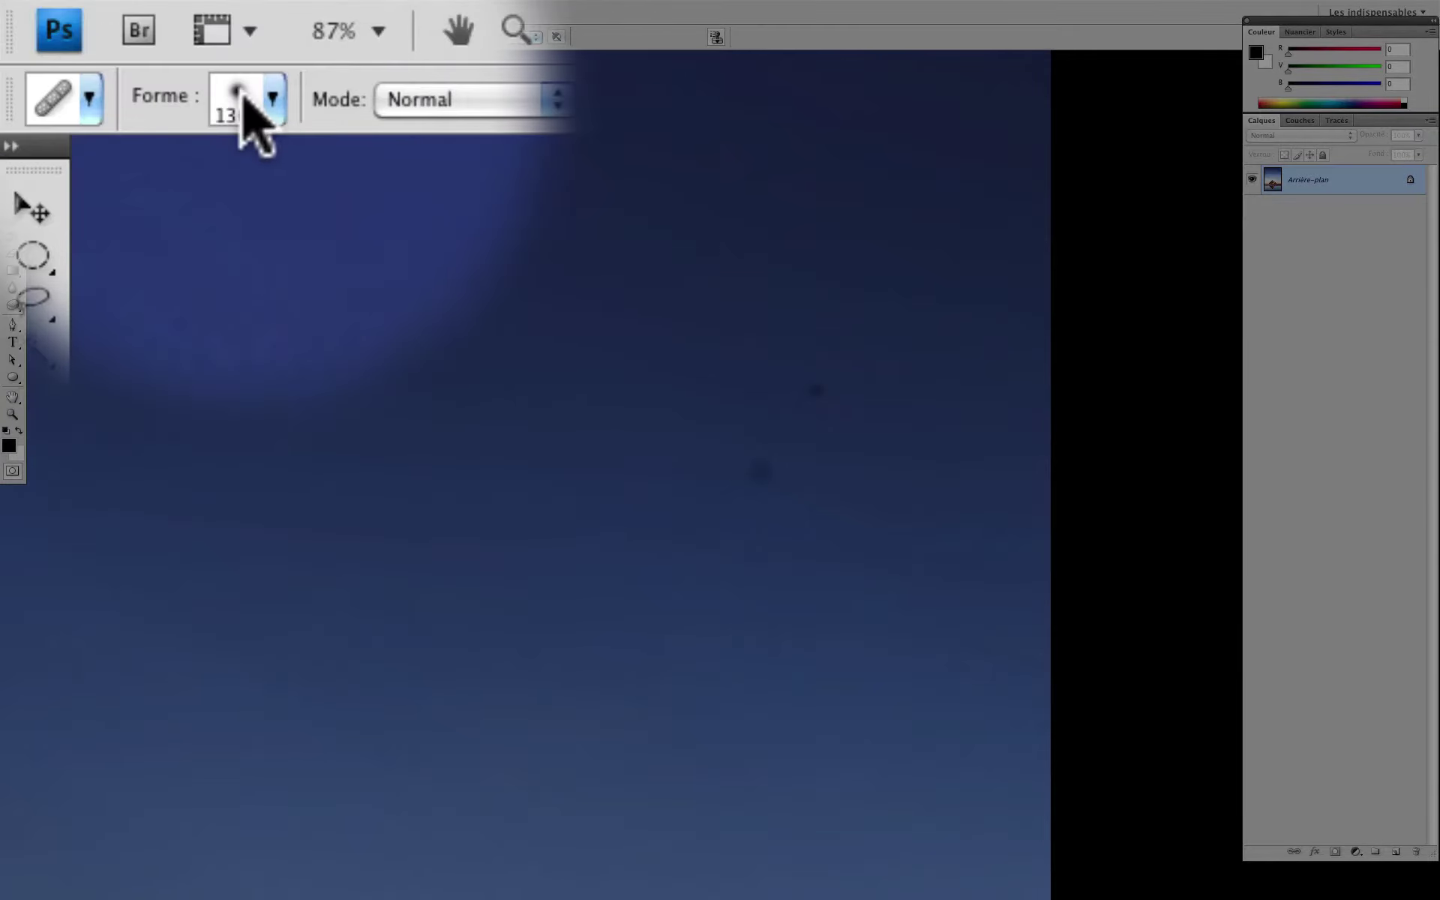
click(272, 98)
drag(375, 201, 180, 201)
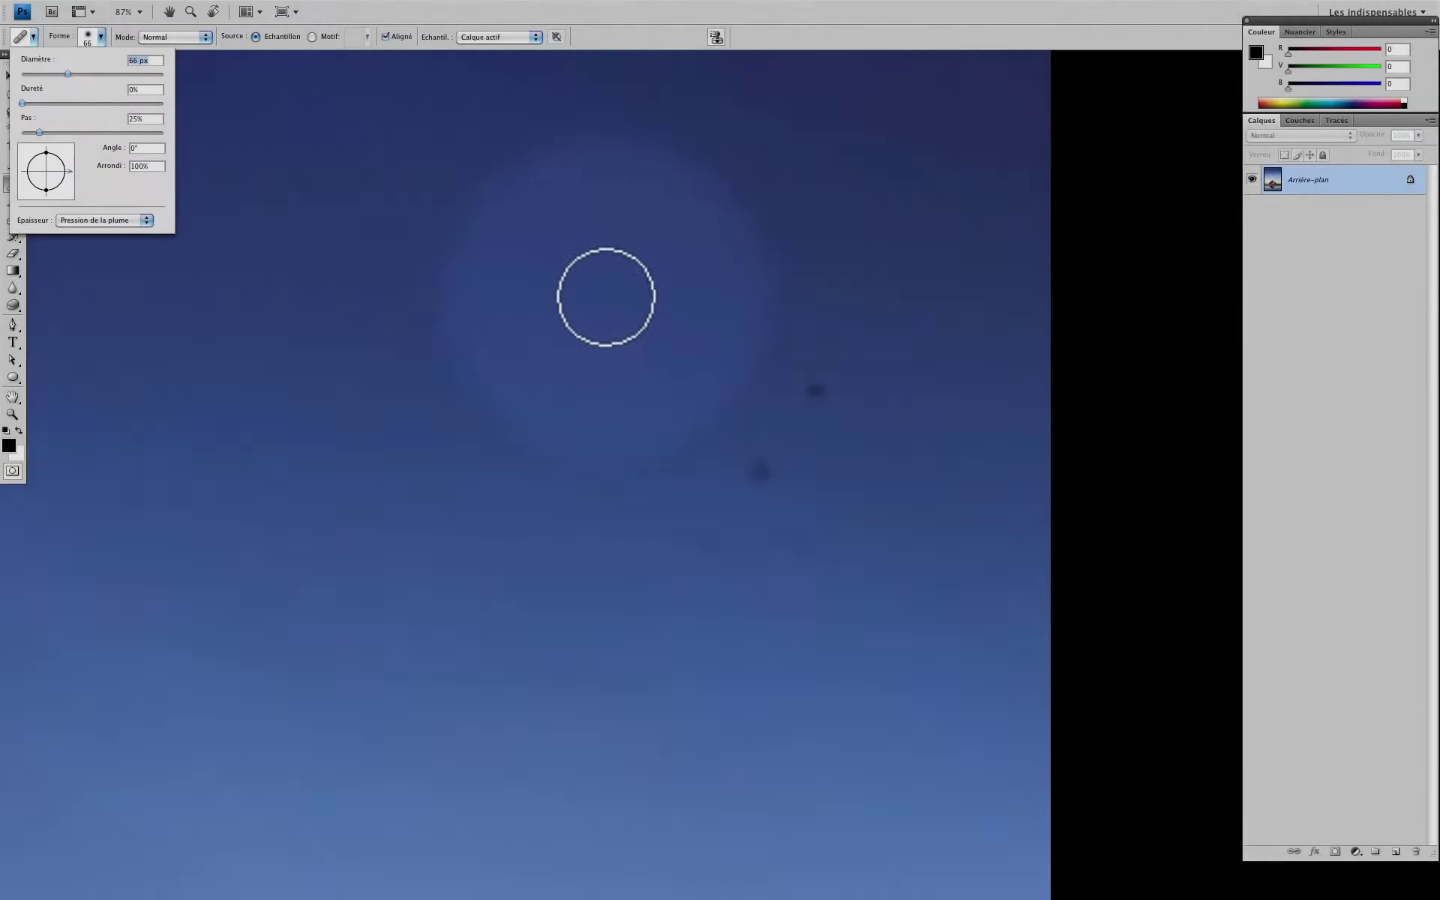
click(720, 371)
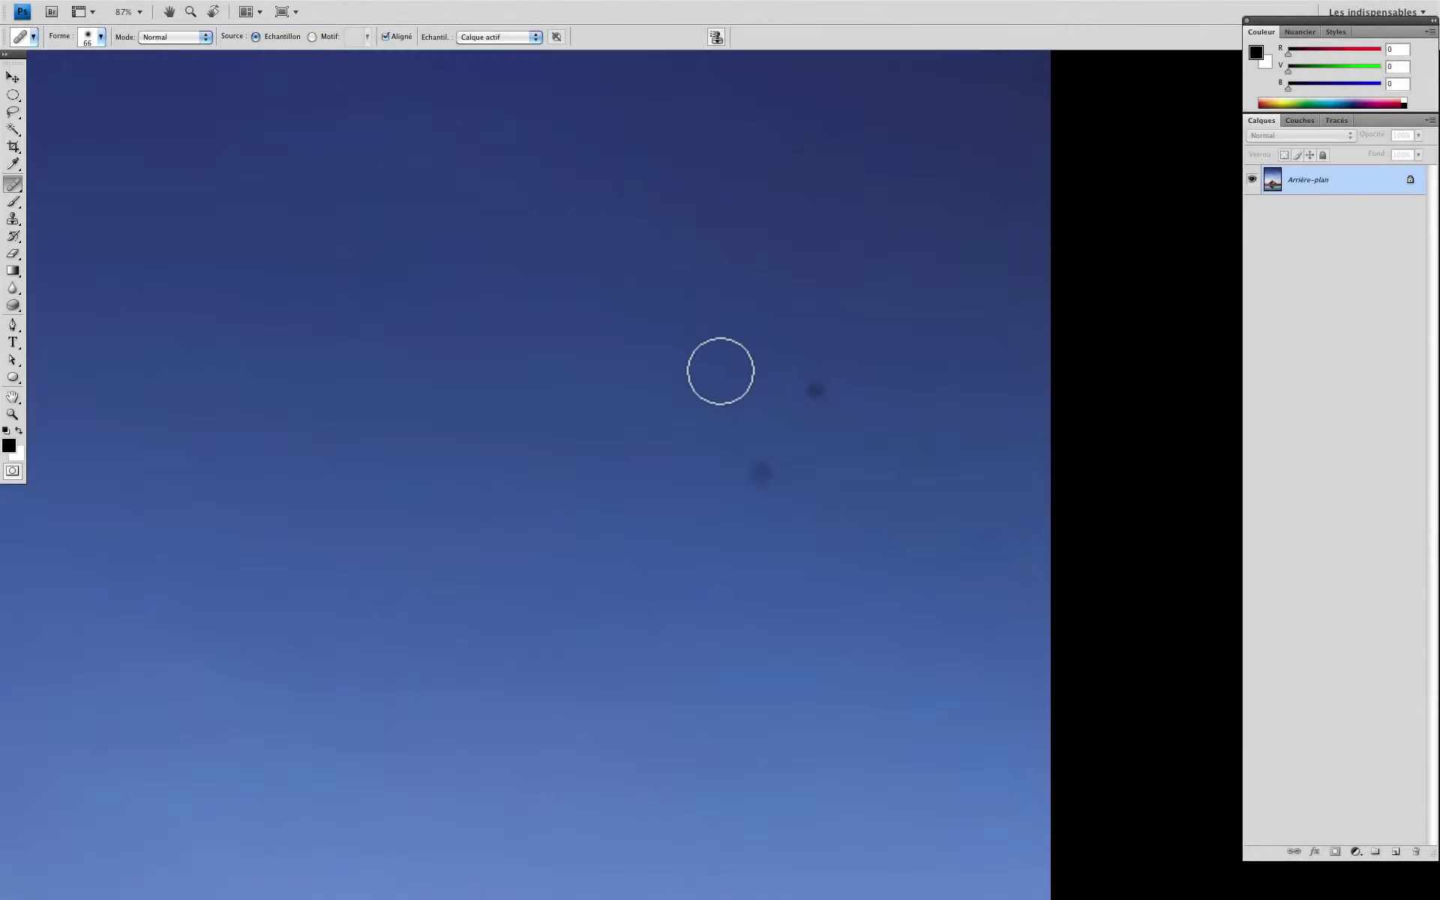
Heal the upper and lower sky dust spots, sampling clean sky beside each.
key(alt)
alt+click(741, 356)
drag(814, 393, 810, 389)
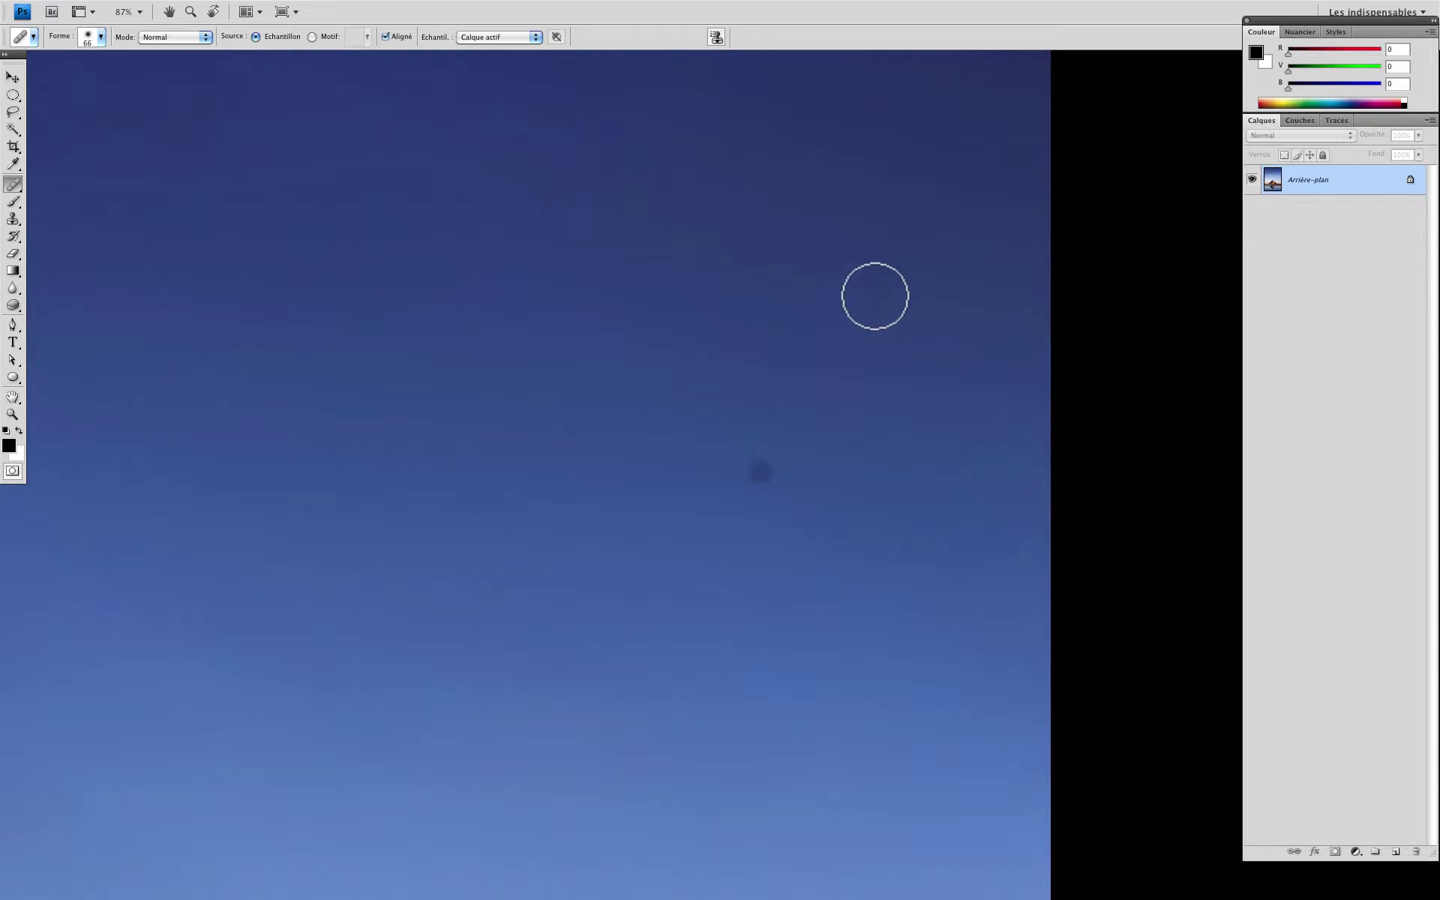
alt+click(680, 425)
drag(759, 472, 761, 473)
Zoom out over the healed sky, then zoom in on the pale sky left of the abbey.
alt+click(764, 472)
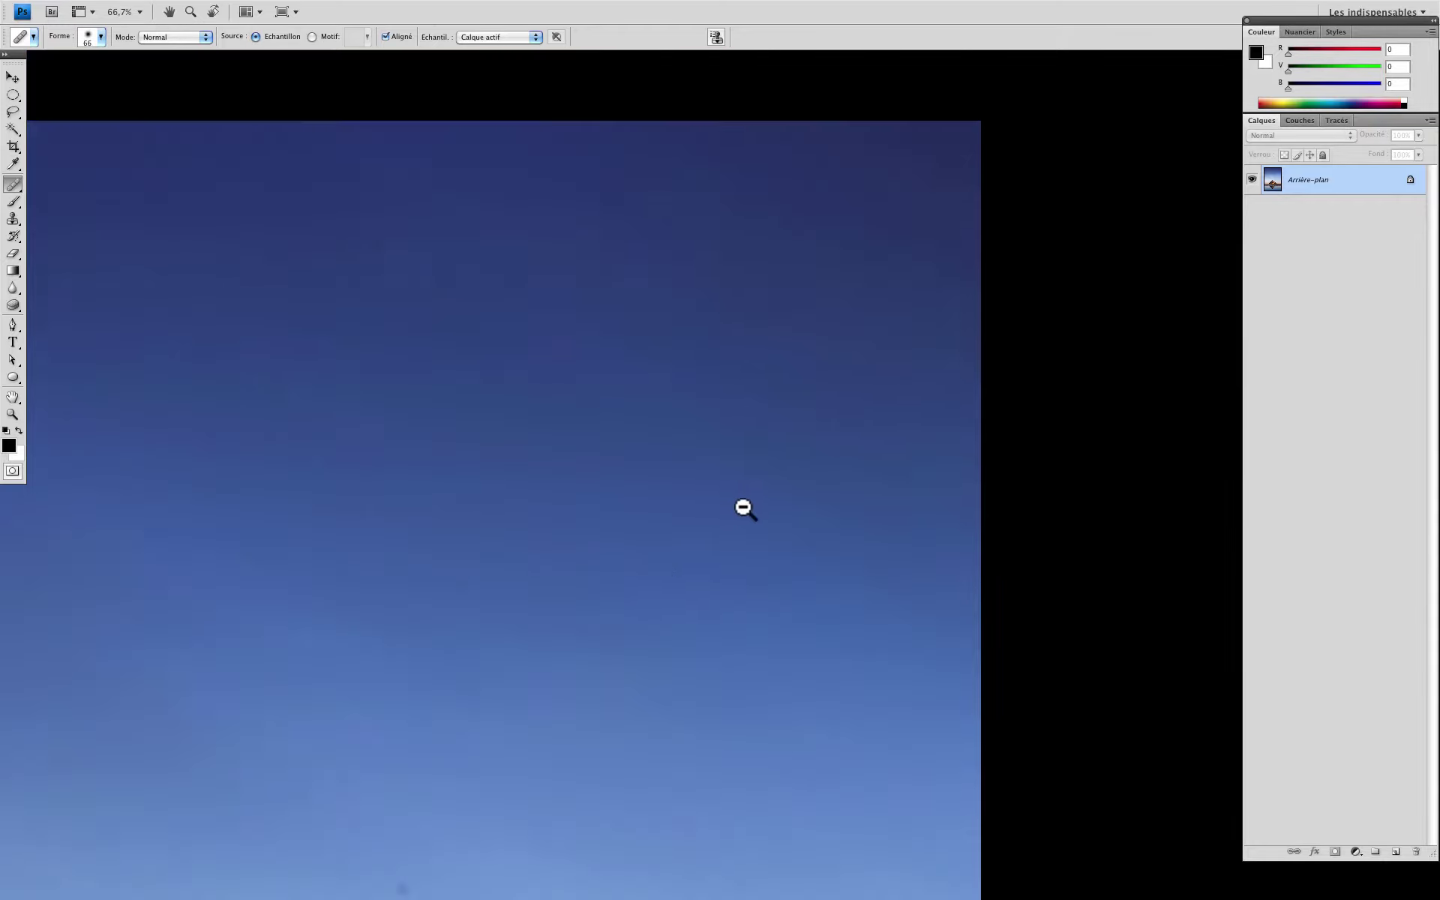
alt+click(743, 505)
scroll(737, 480, down, 5)
scroll(600, 465, left, 6)
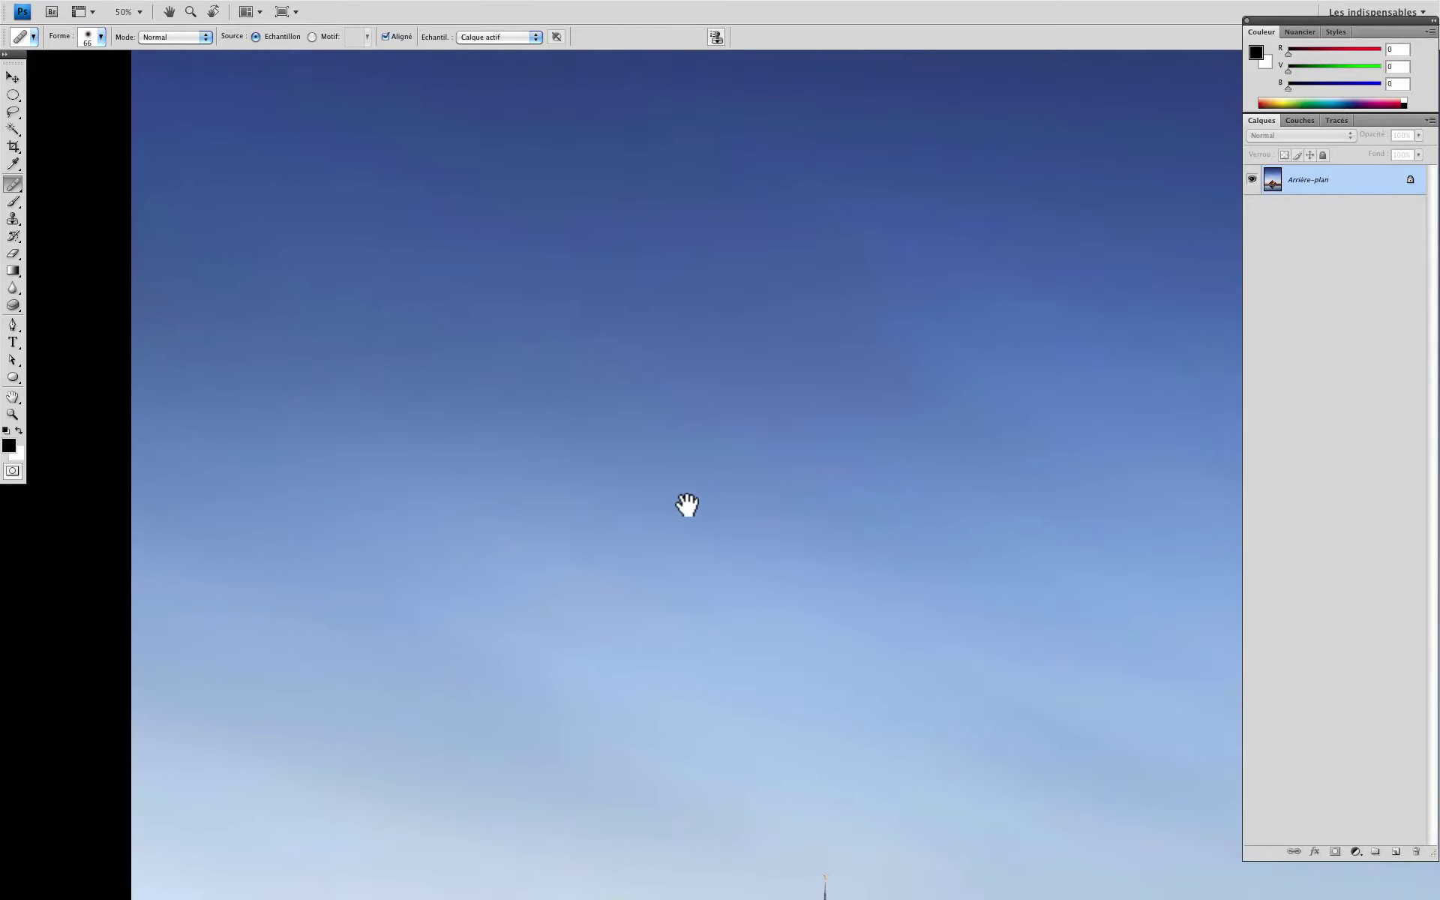
scroll(685, 505, down, 3)
scroll(684, 505, left, 2)
drag(601, 347, 285, 642)
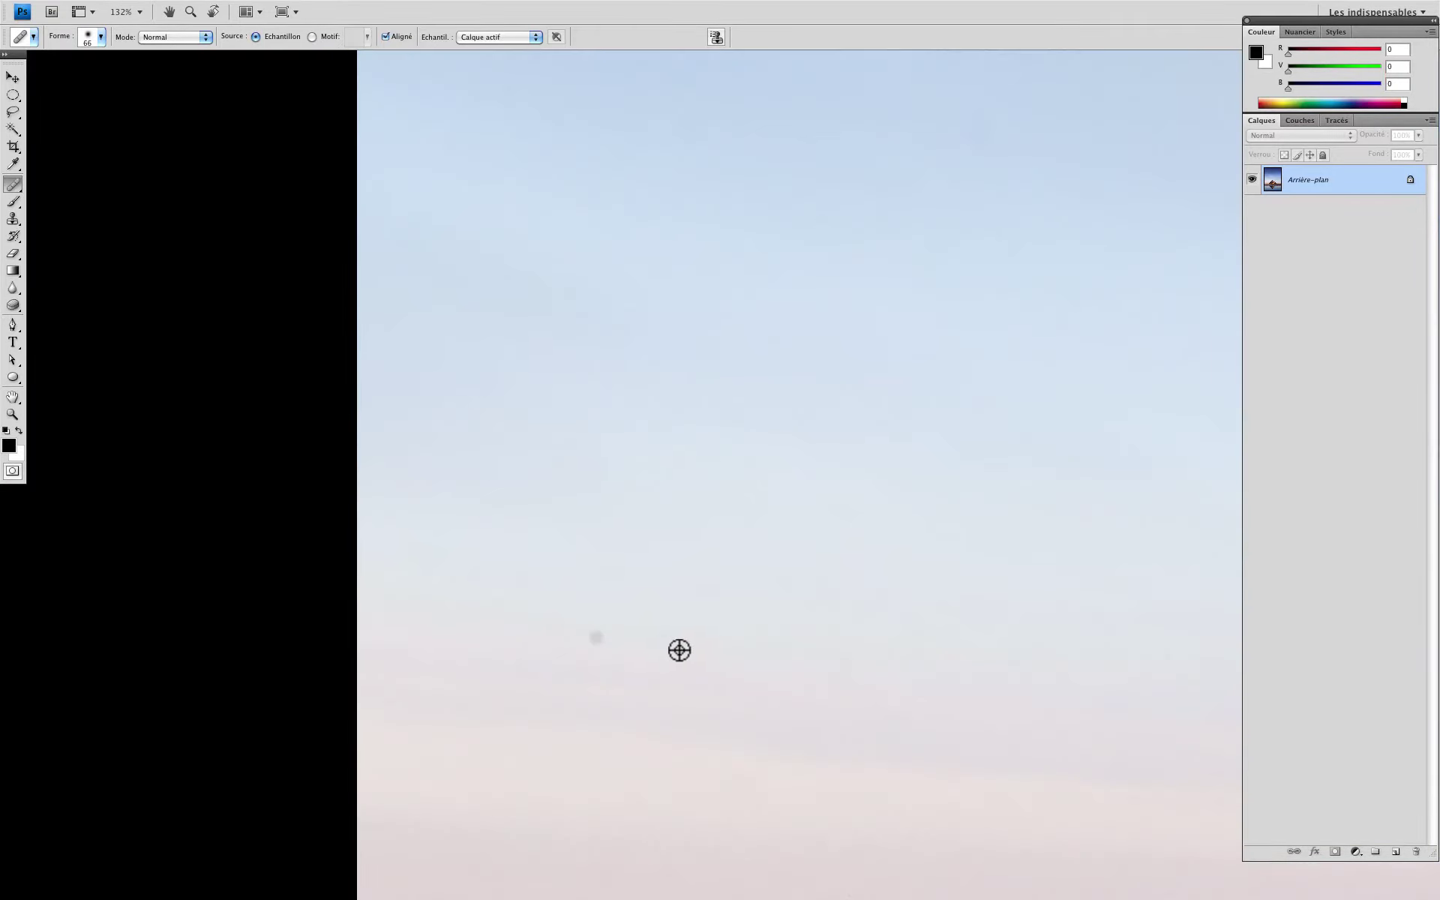
Scroll down and zoom in on the lower-left reflection water.
scroll(724, 645, down, 2)
scroll(682, 566, down, 1)
scroll(804, 662, down, 2)
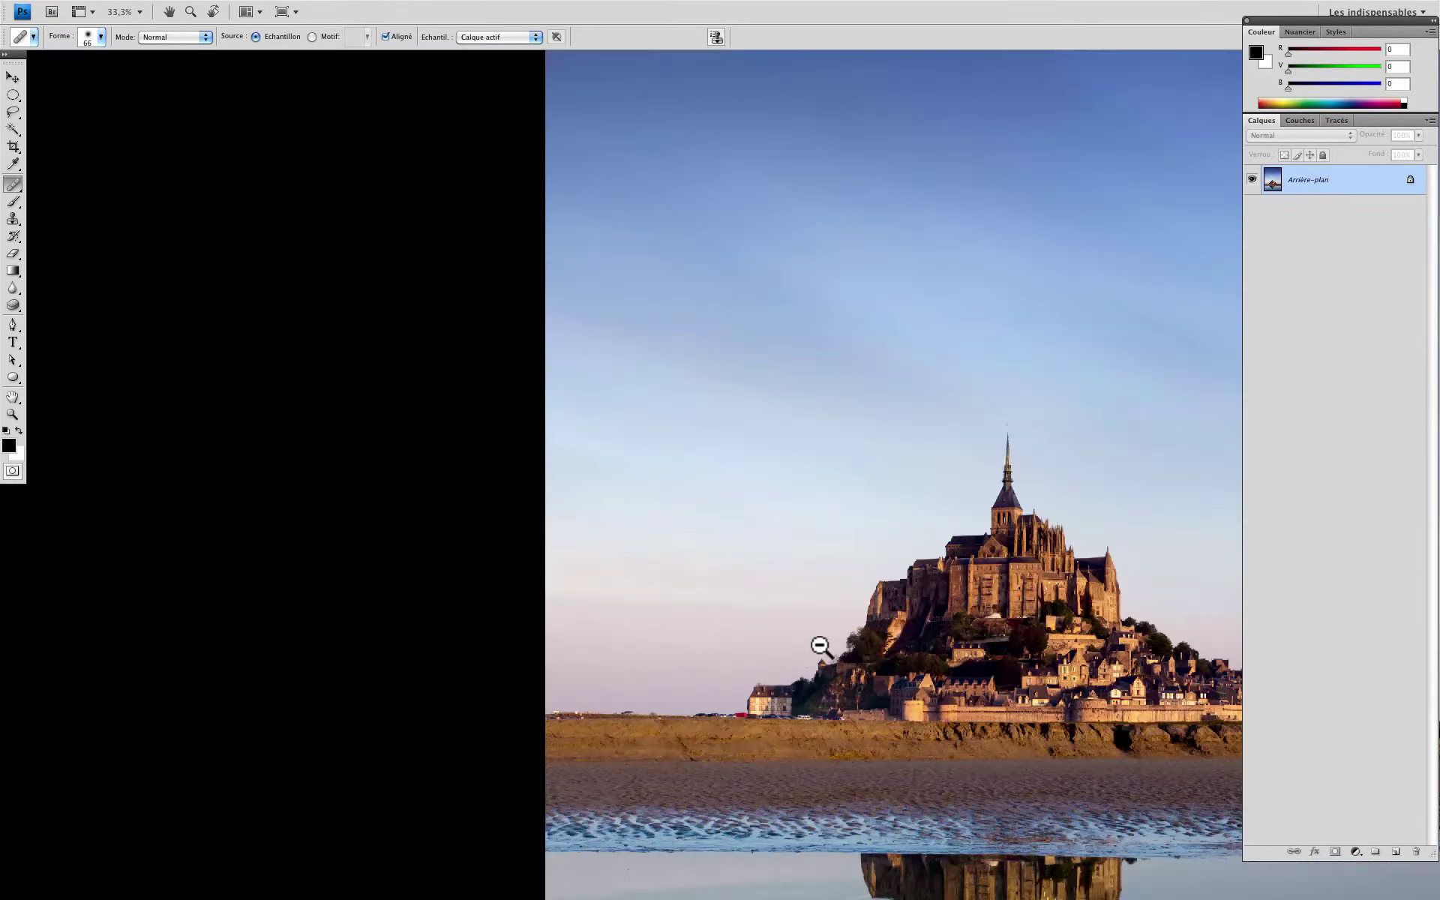
scroll(821, 647, down, 1)
key(z)
drag(434, 823, 645, 668)
key(v)
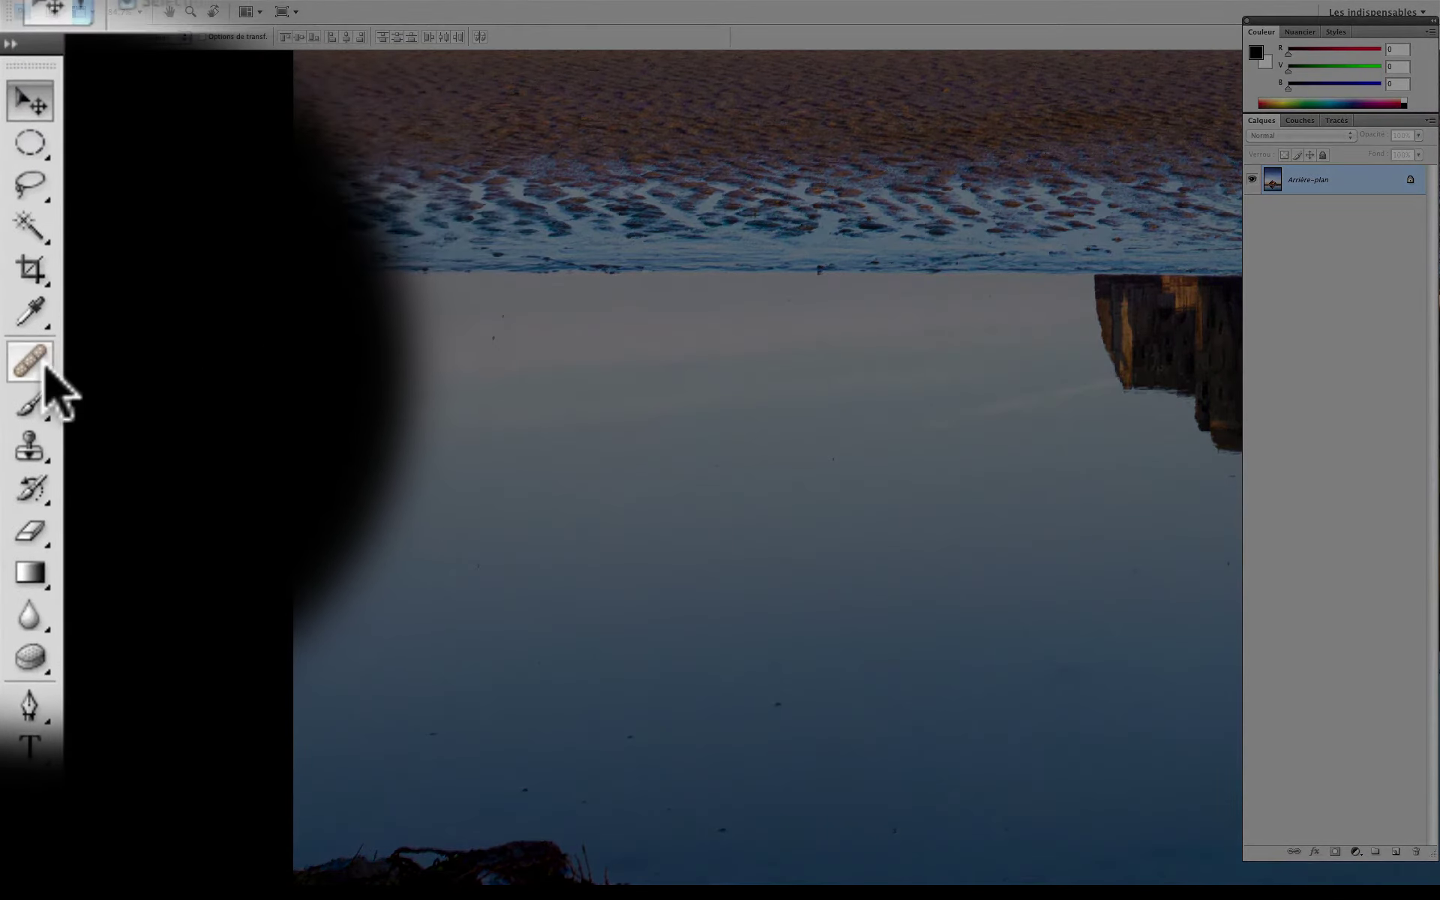
Set the Healing Brush diameter to 30 px.
click(30, 309)
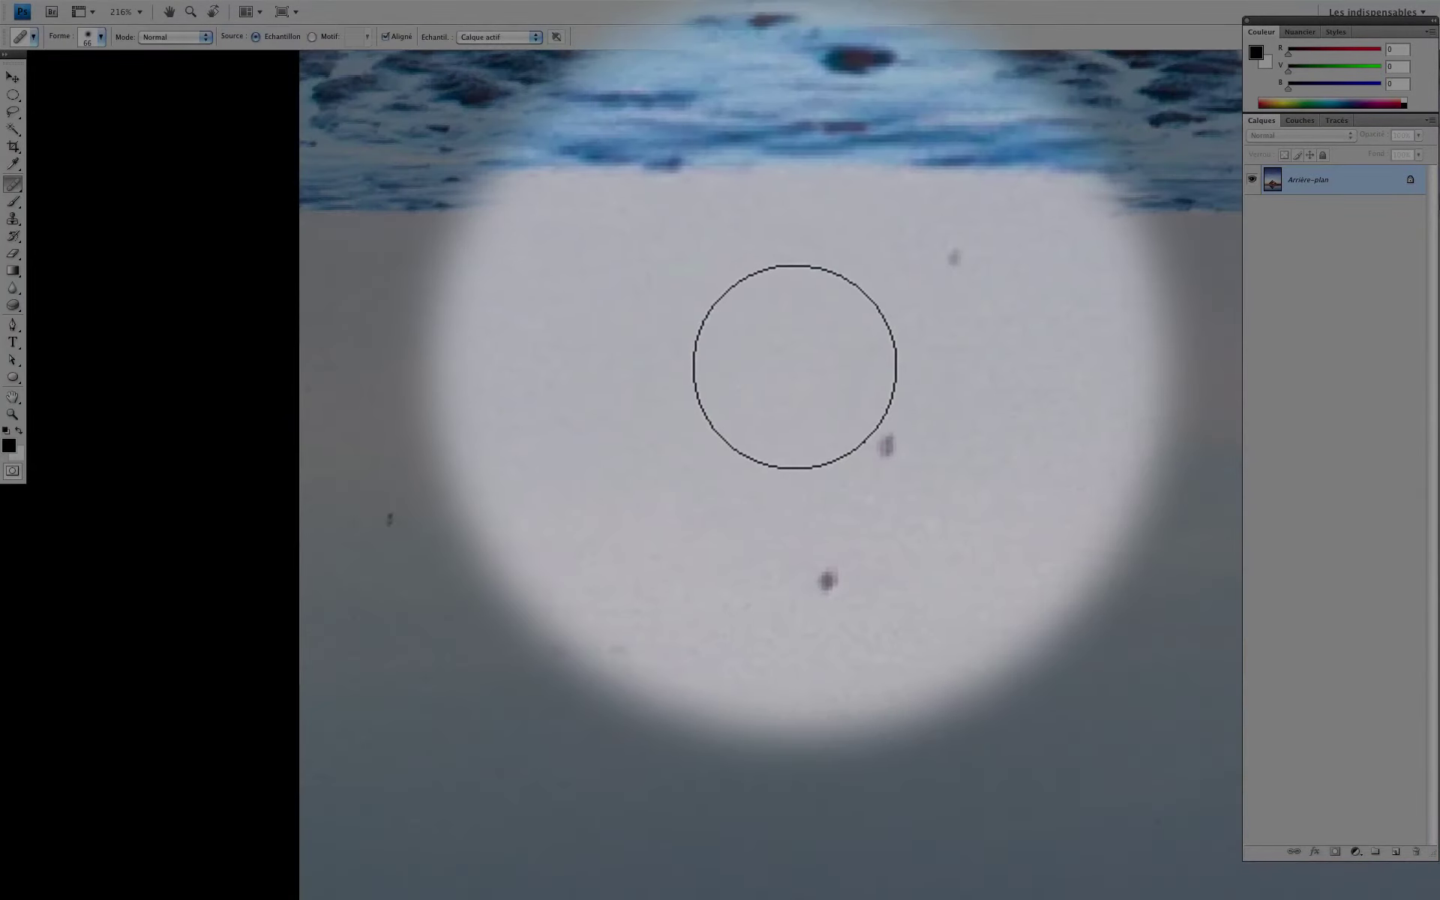
right_click(795, 291)
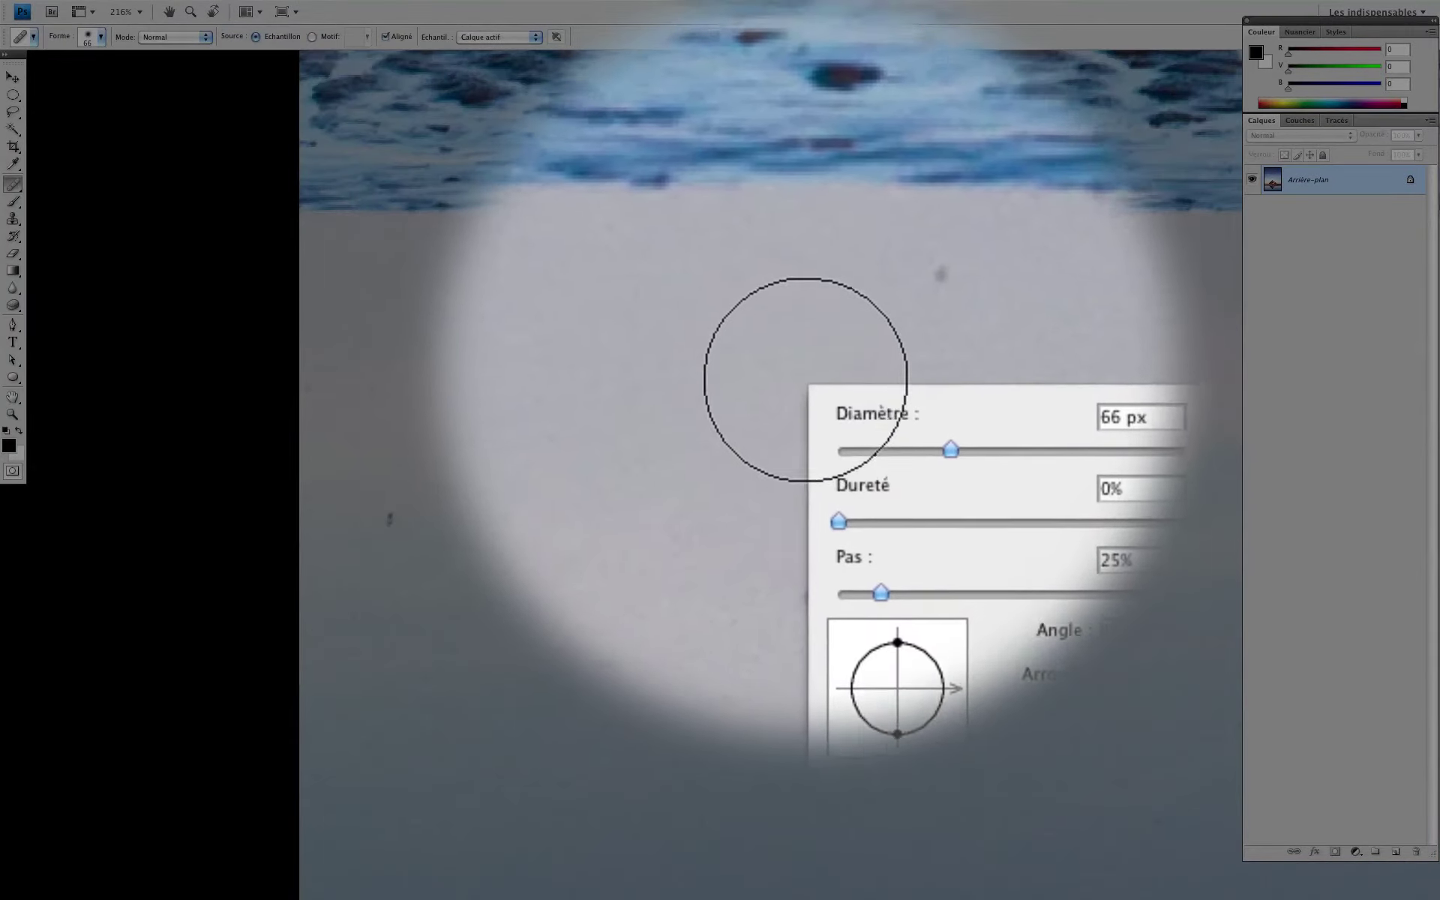
click(848, 371)
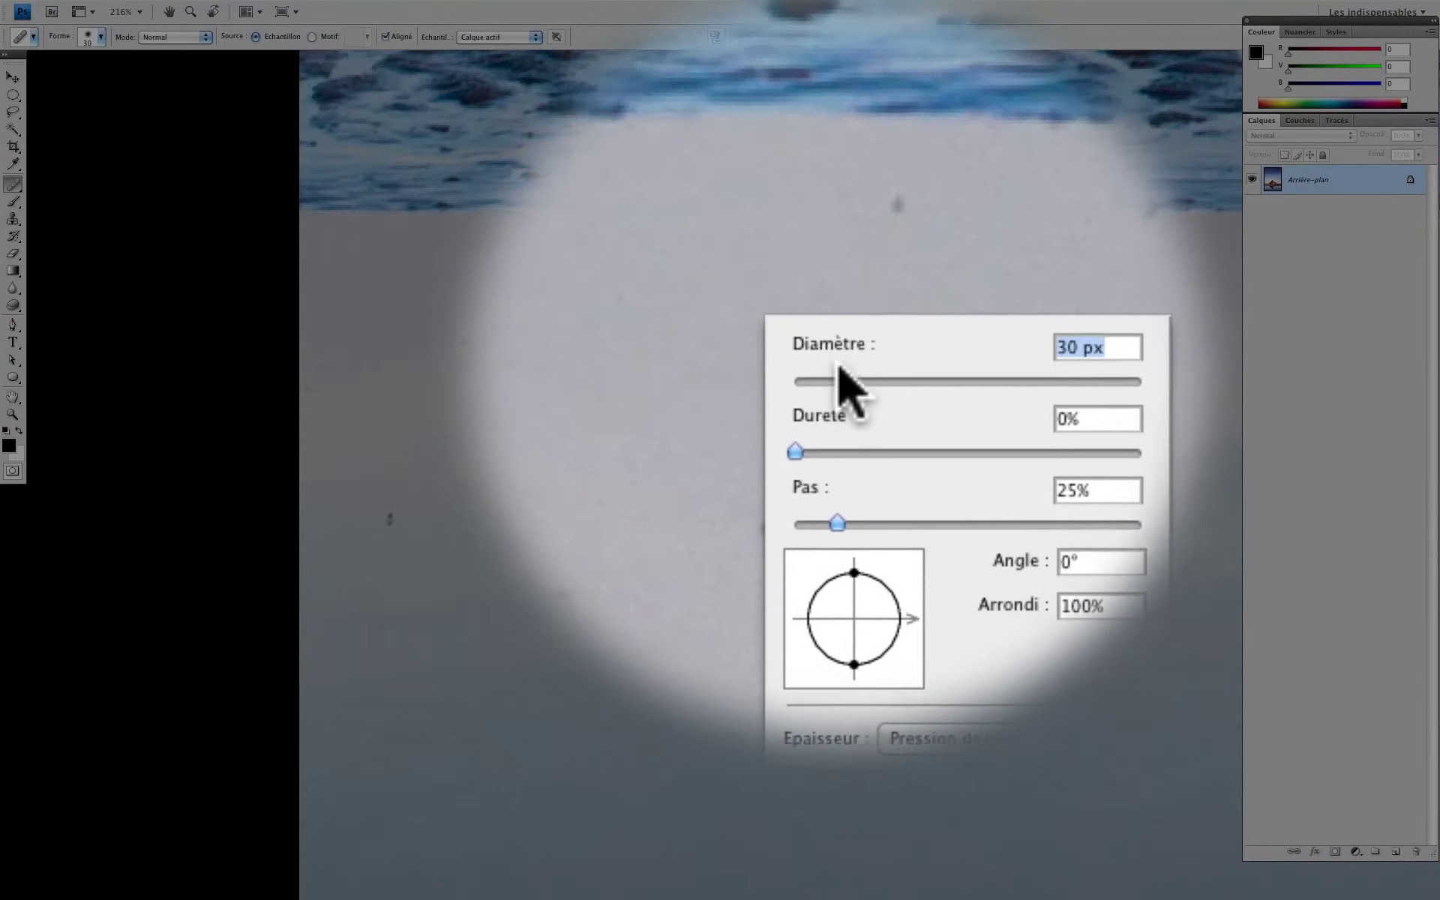
key(Return)
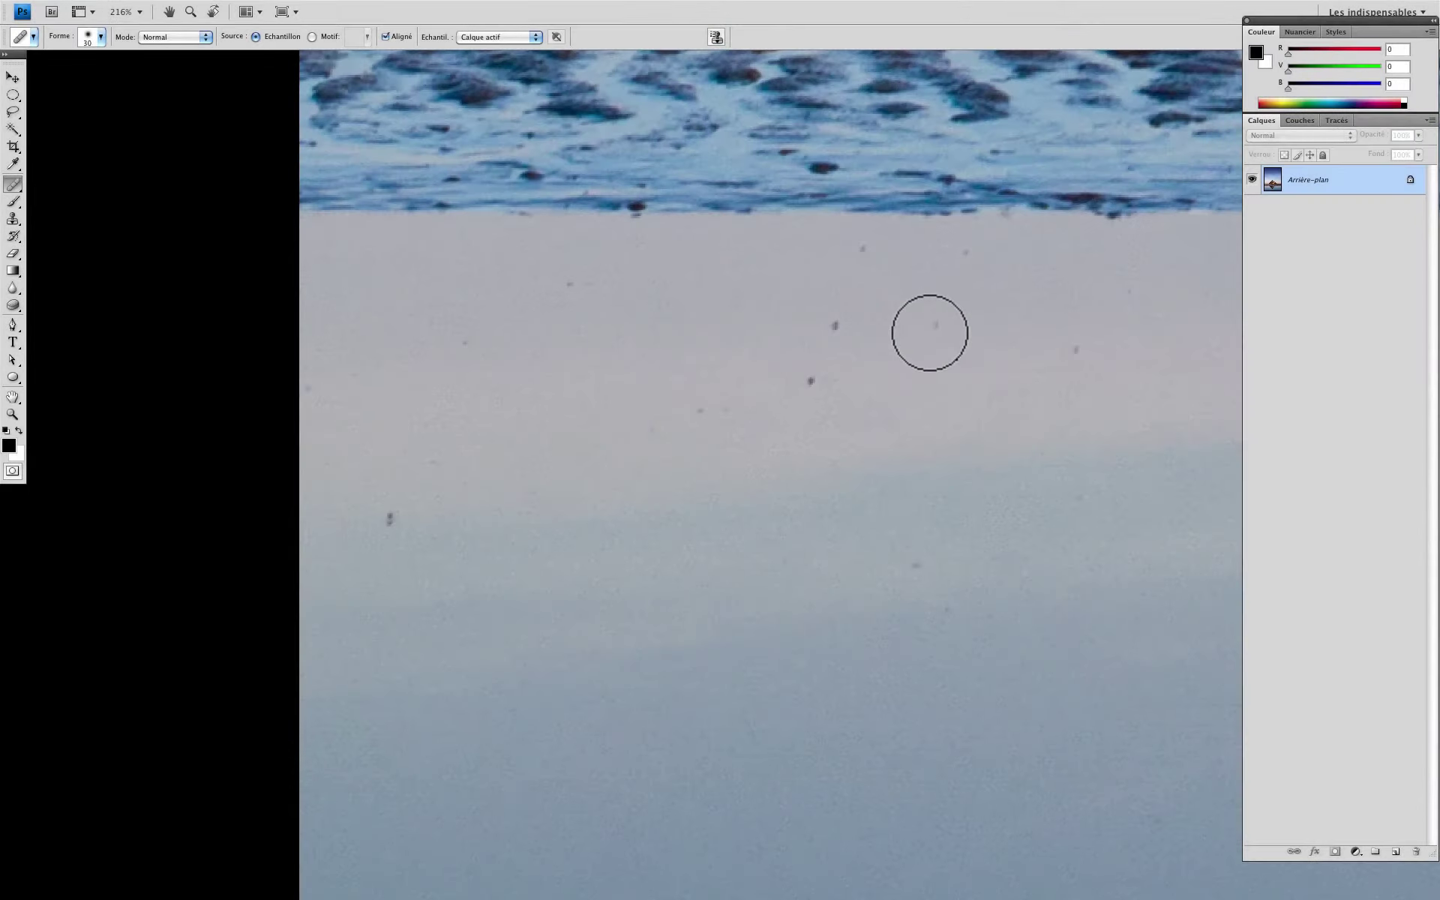
Heal the first dust specks in the pale water, sampling clean water beside each.
alt+click(923, 330)
click(832, 328)
alt+click(888, 382)
click(811, 379)
alt+click(813, 411)
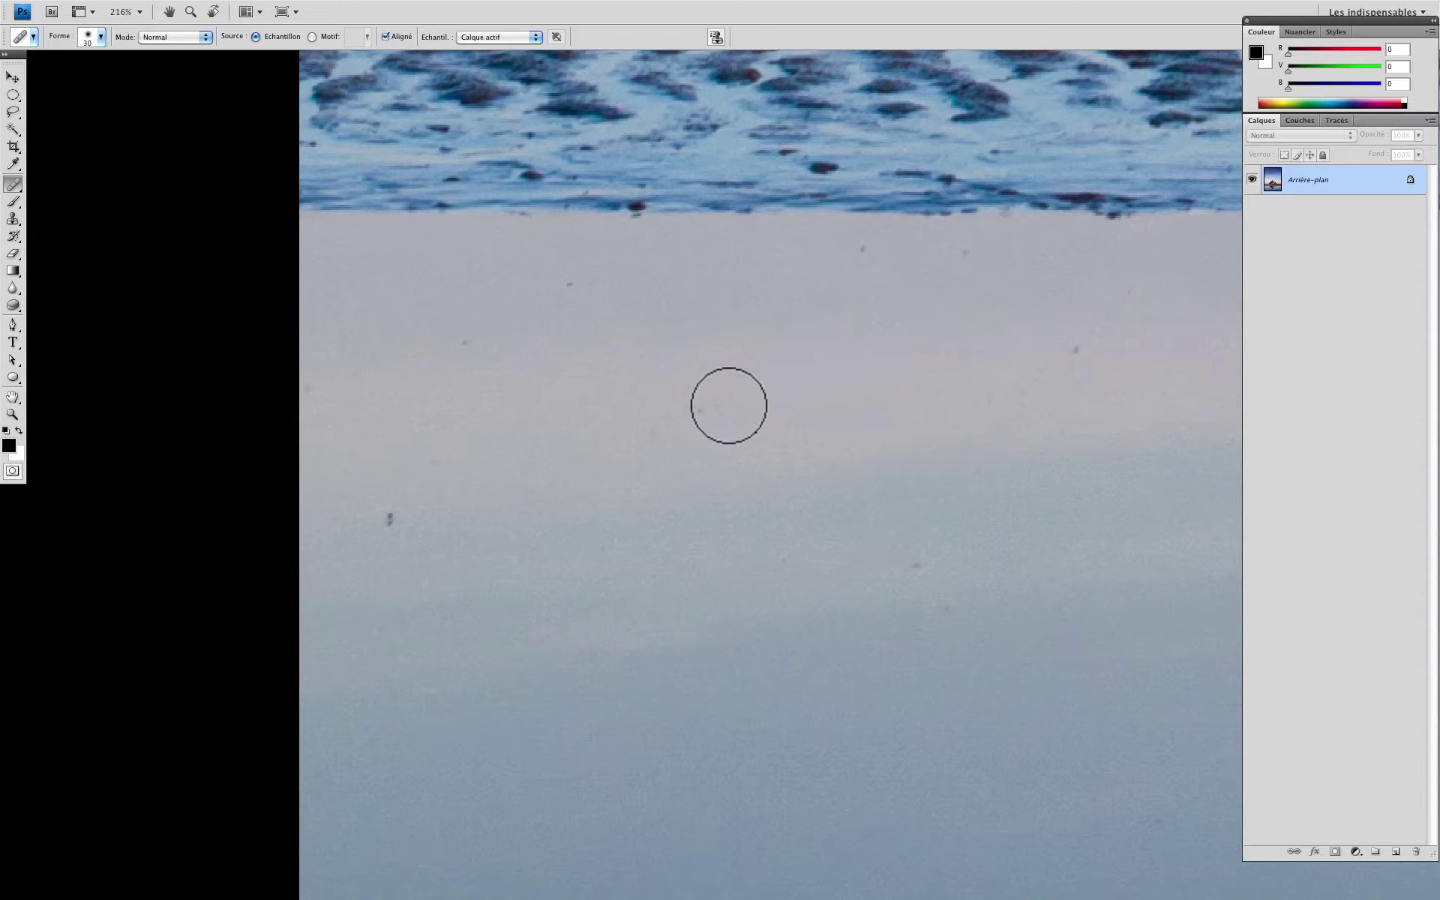
drag(727, 405, 705, 409)
alt+click(650, 276)
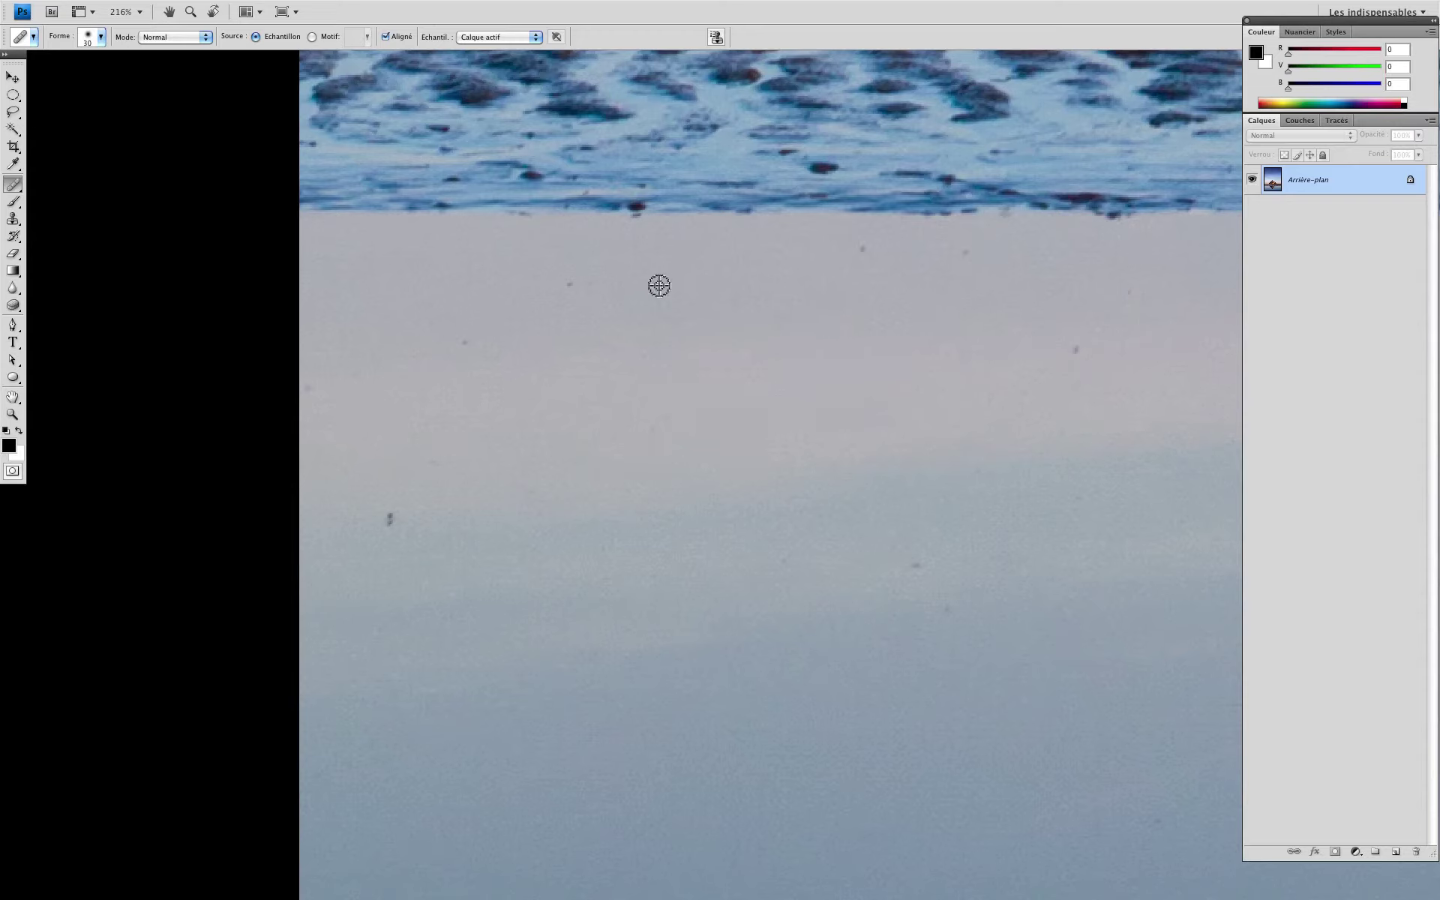
click(572, 283)
Heal five more dark specks scattered across the pale water.
click(460, 342)
click(390, 517)
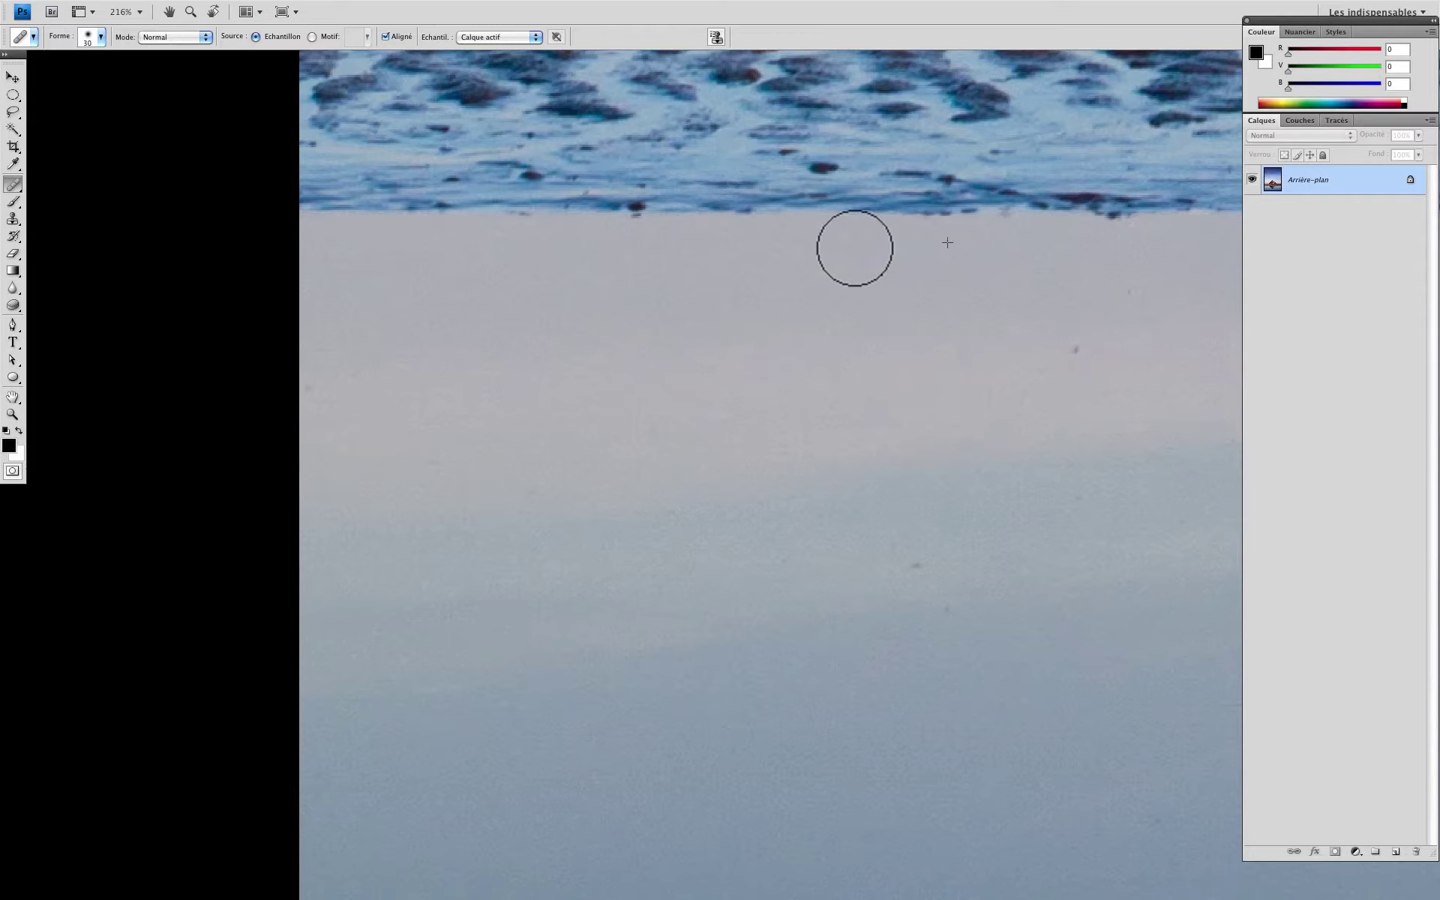
click(1068, 348)
click(913, 566)
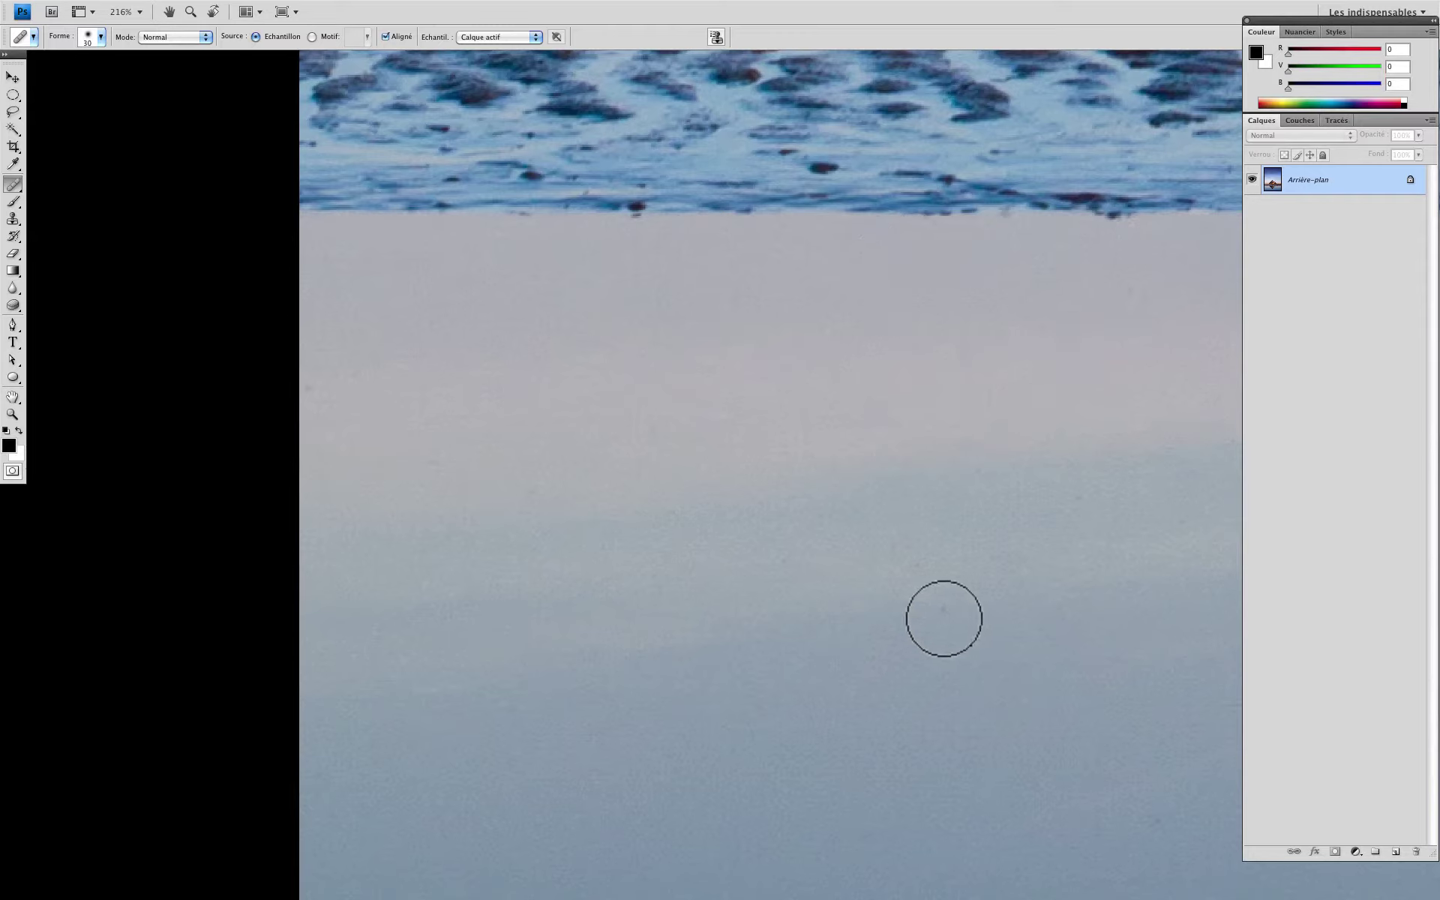
click(633, 435)
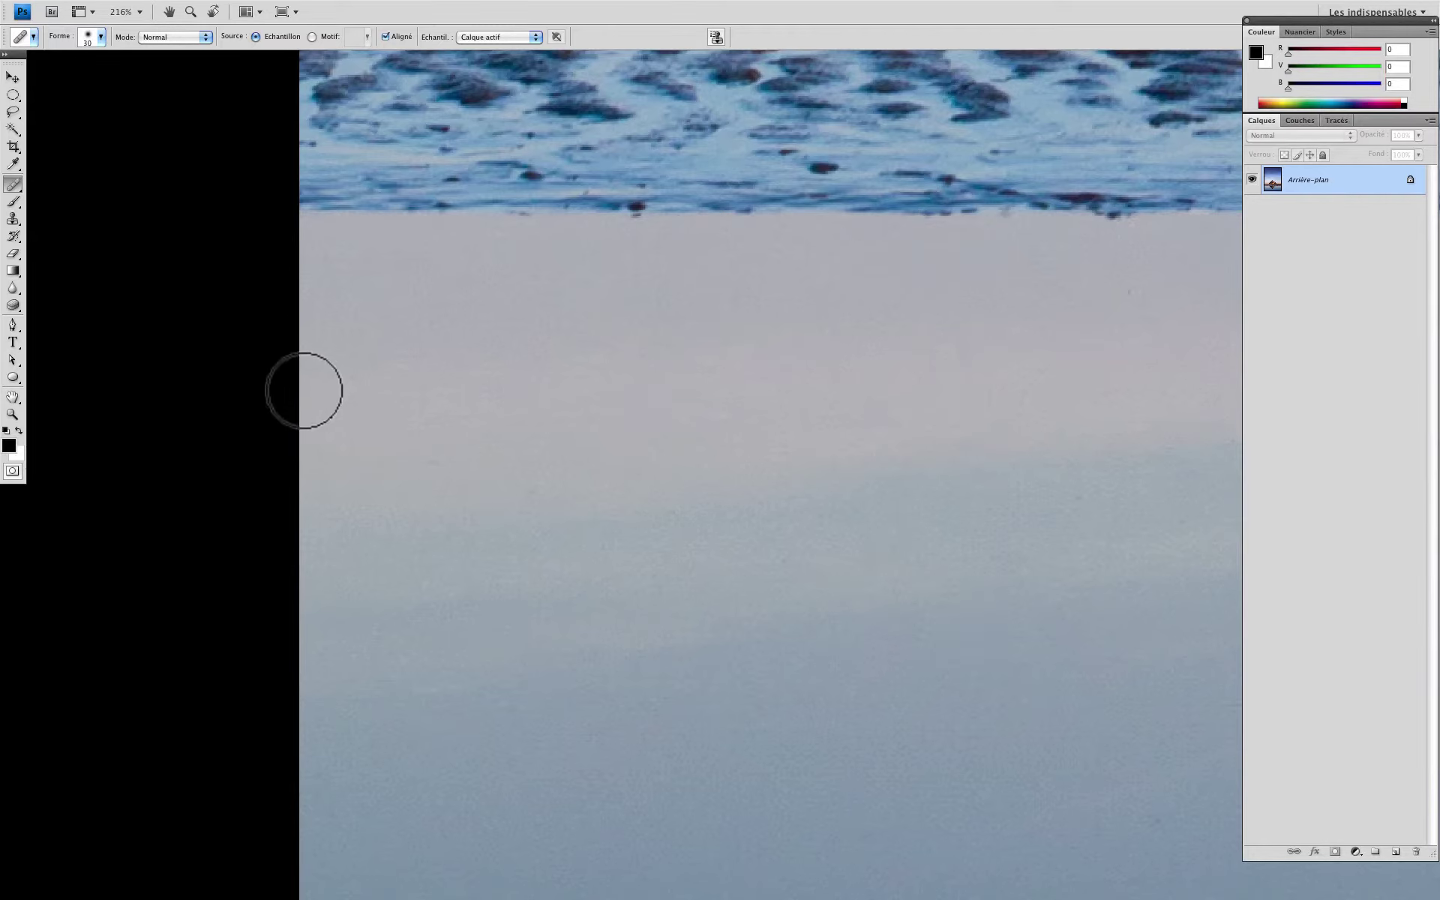
Hide the panels and heal the remaining specks toward the bottom and right edge.
key(Tab)
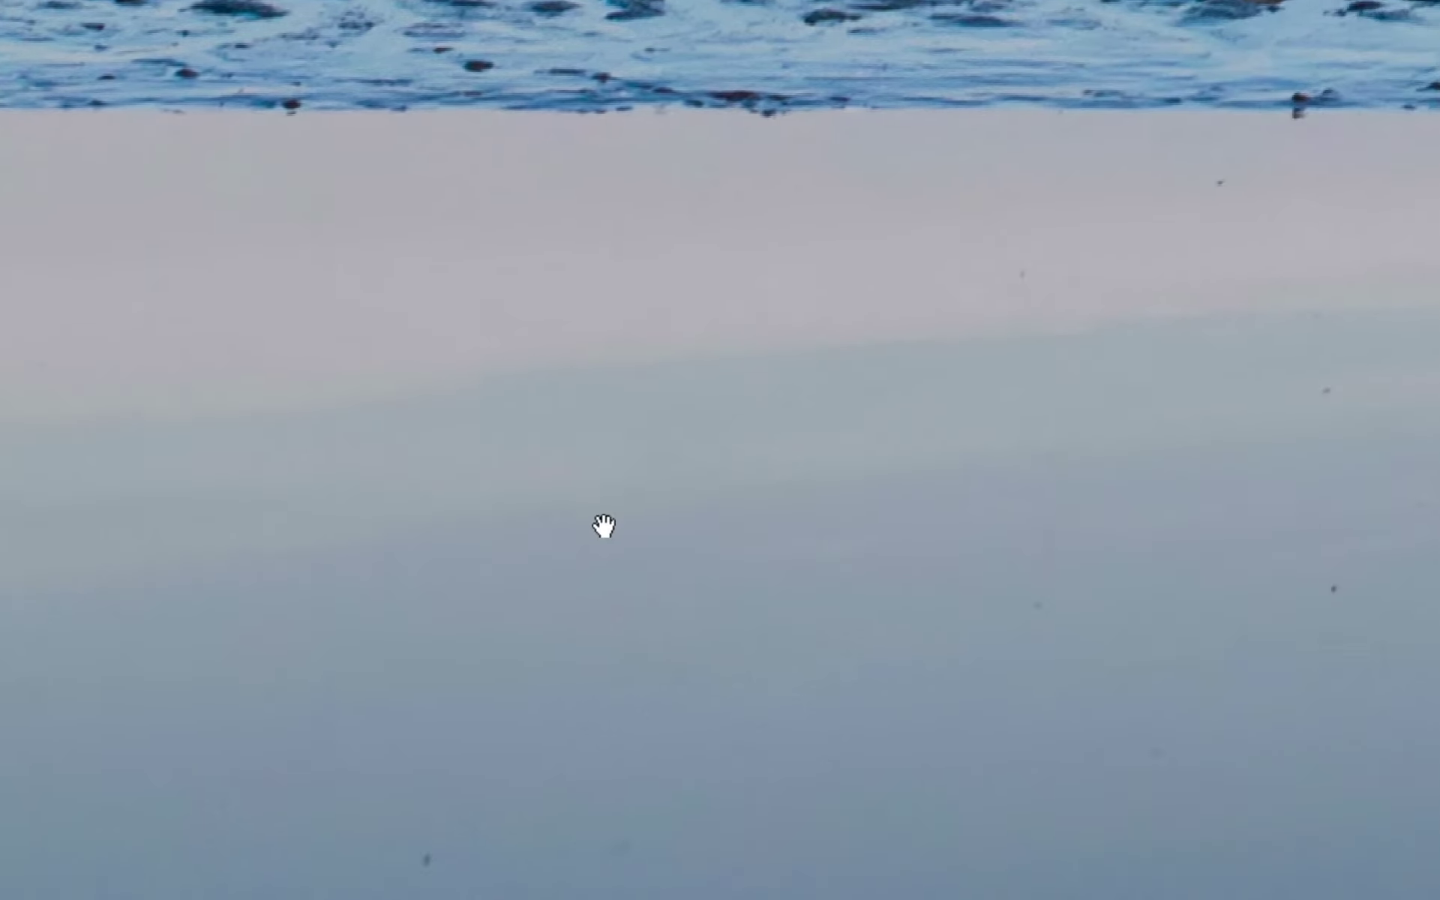
drag(604, 526, 656, 527)
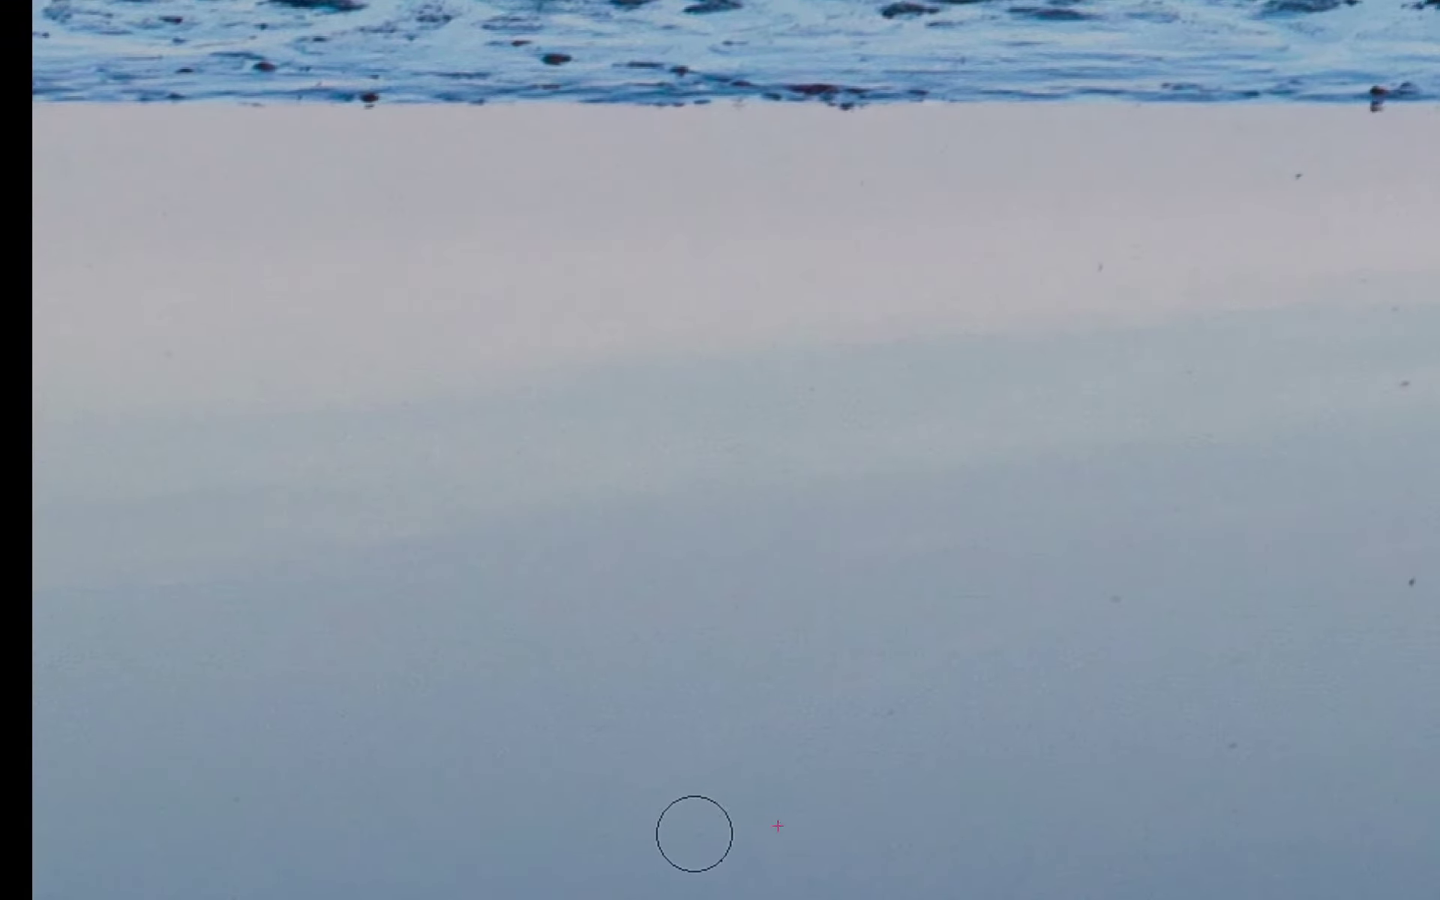
click(698, 837)
click(1114, 599)
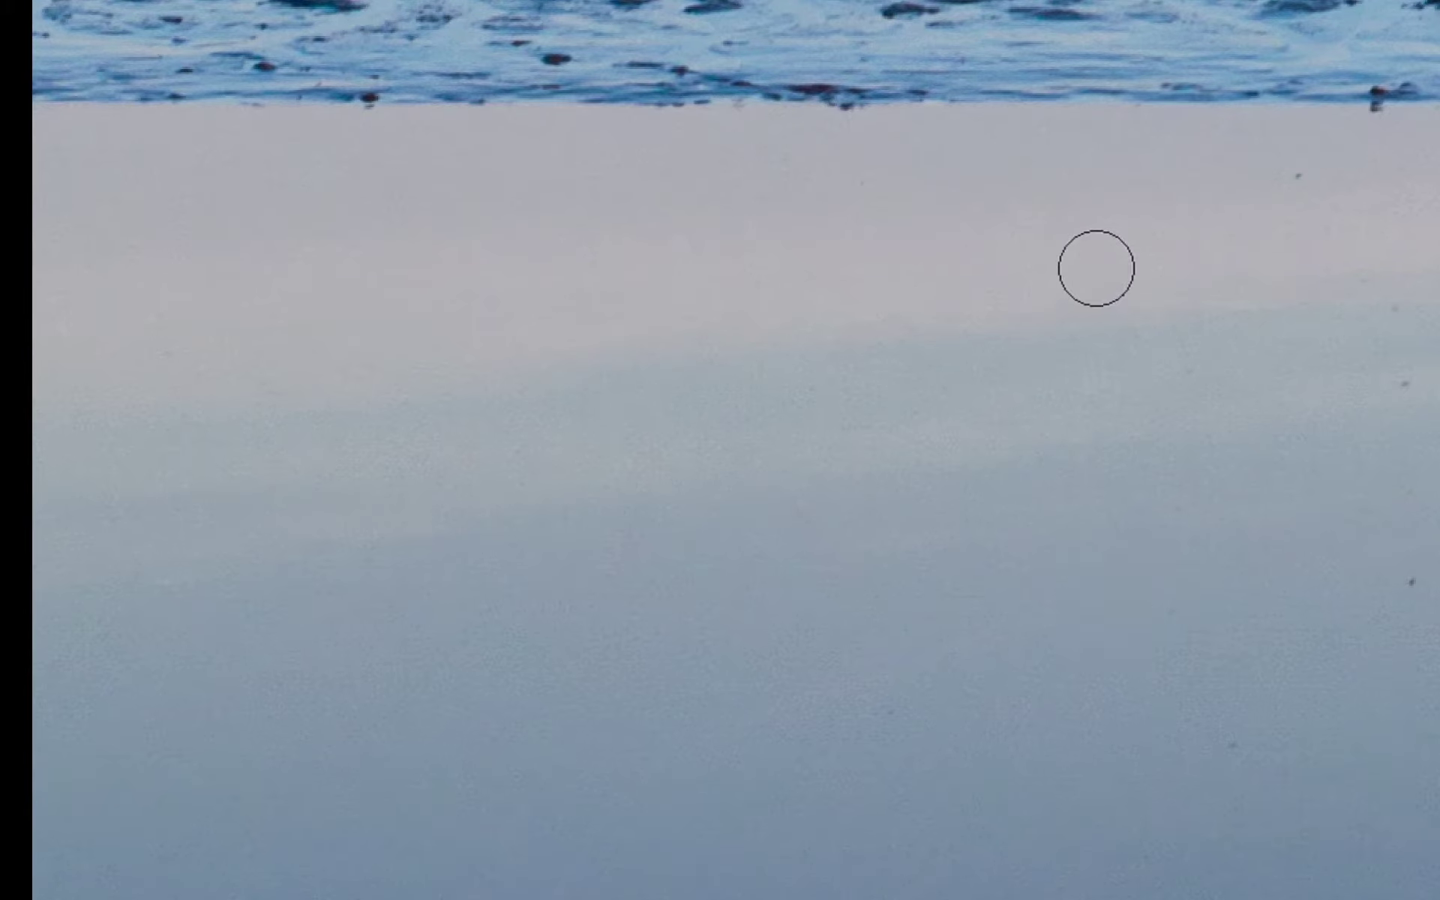
click(1100, 266)
click(1298, 175)
click(1395, 308)
click(1404, 384)
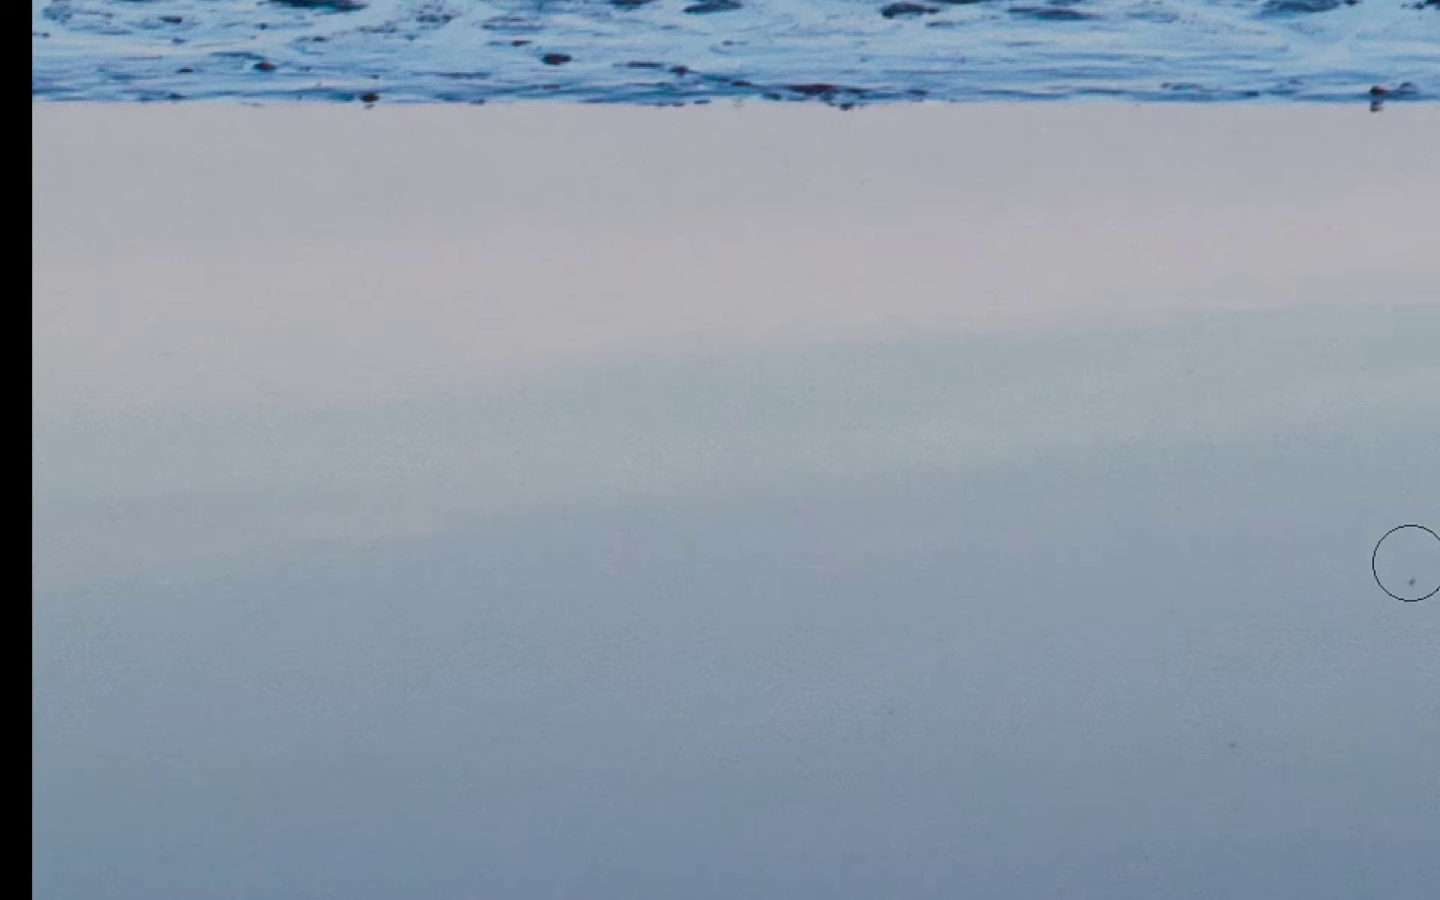
click(1412, 582)
click(1230, 745)
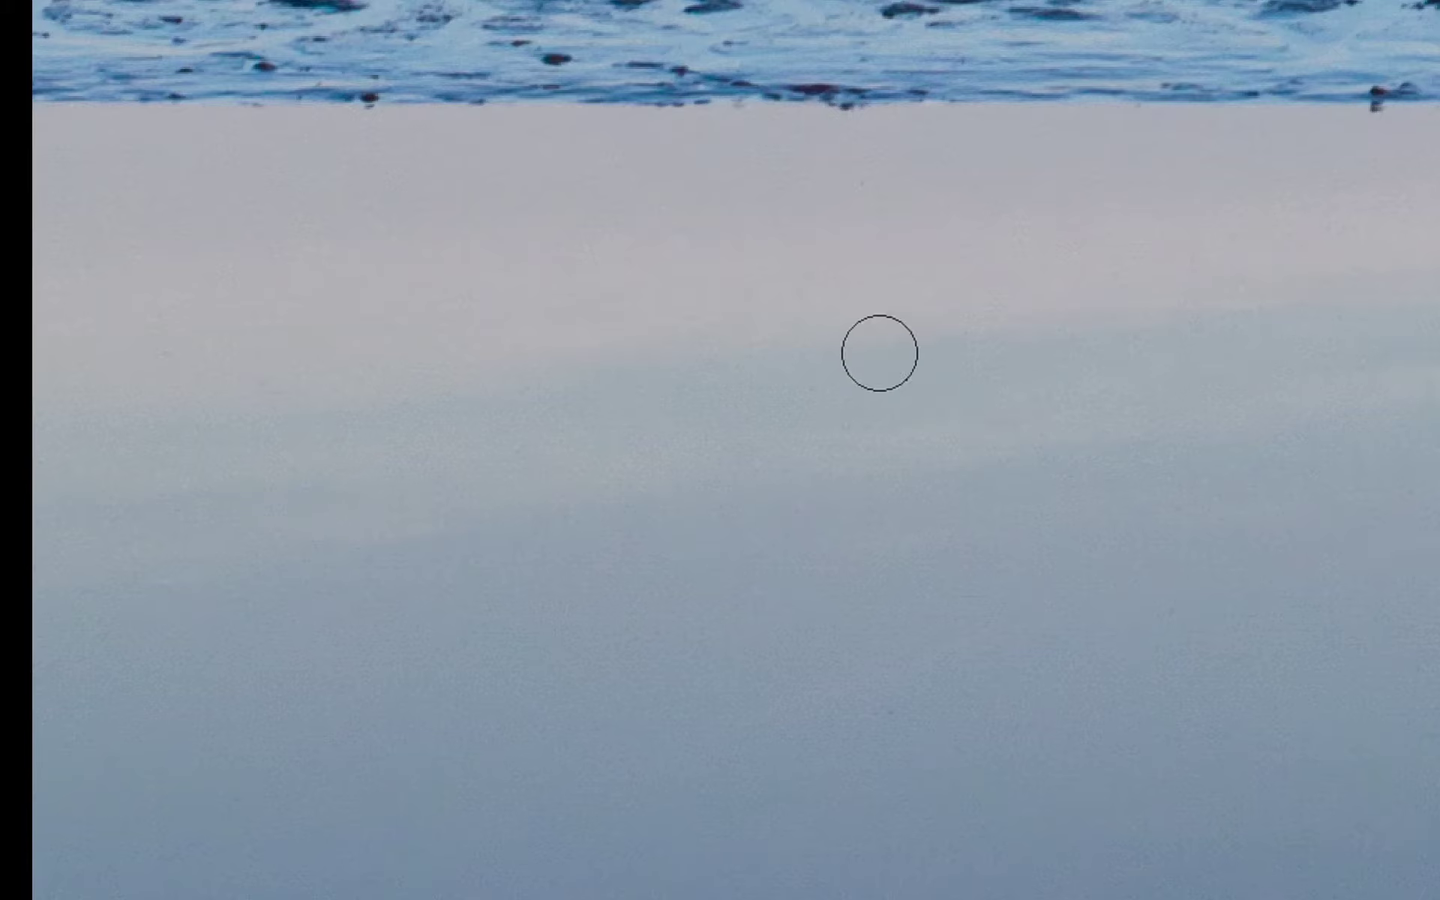
click(862, 184)
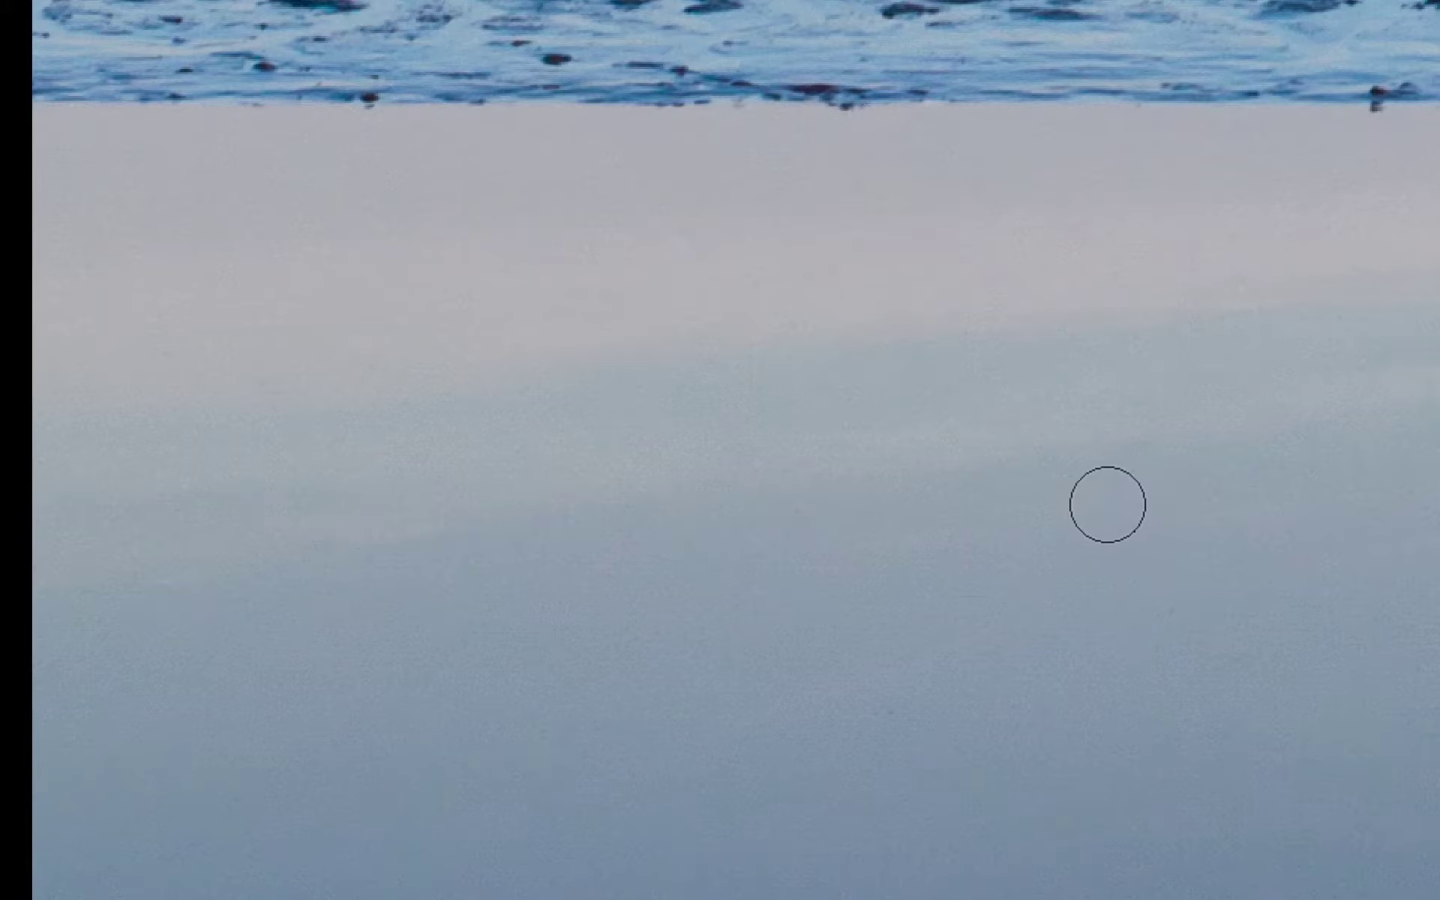
Zoom in on the water near the seaweed and heal the first specks there.
key(ctrl+0)
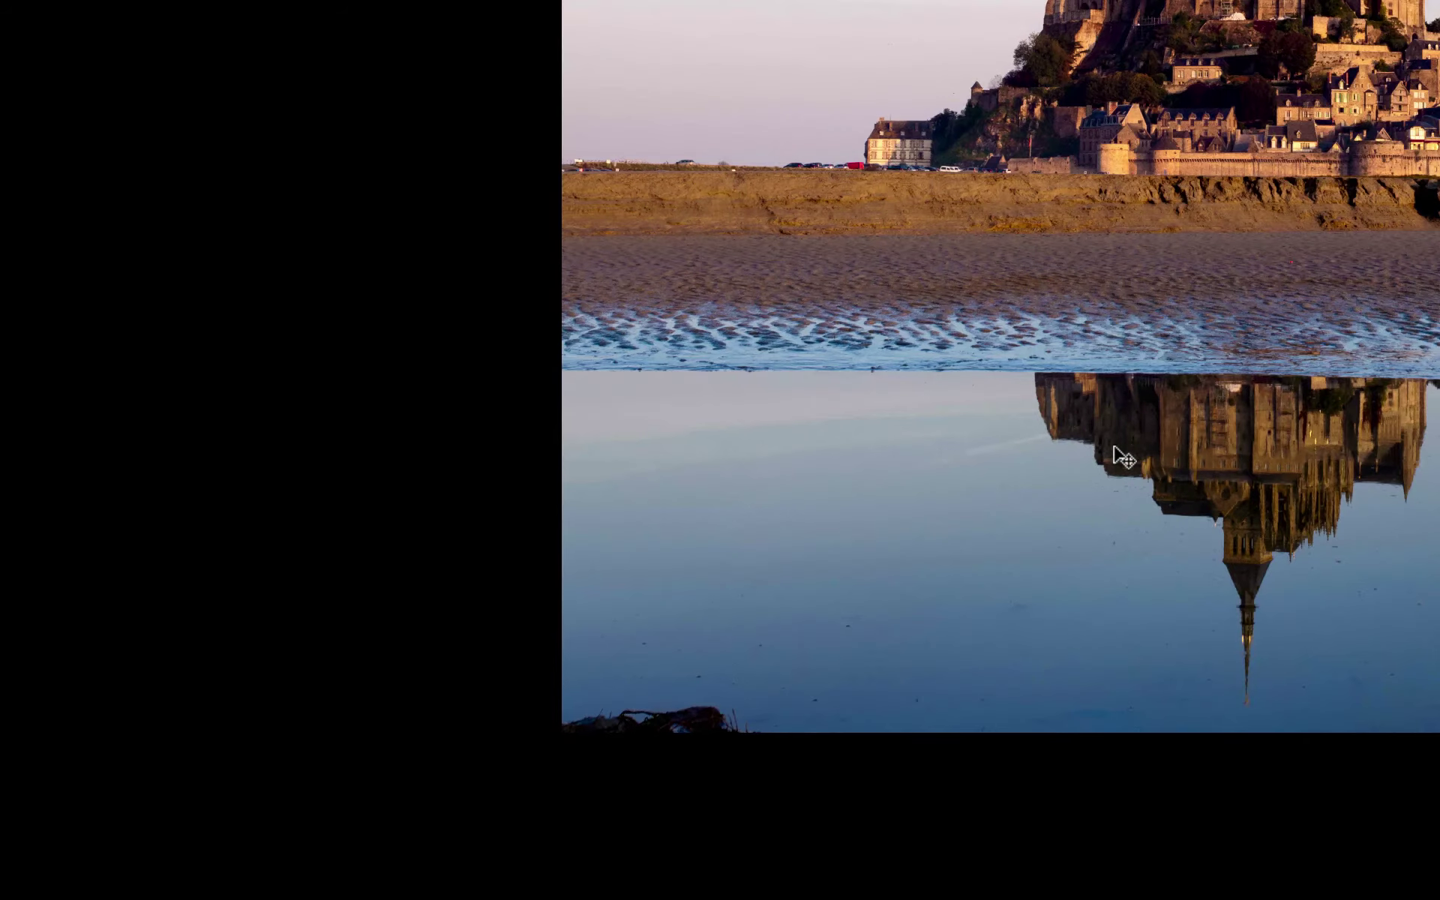
click(802, 563)
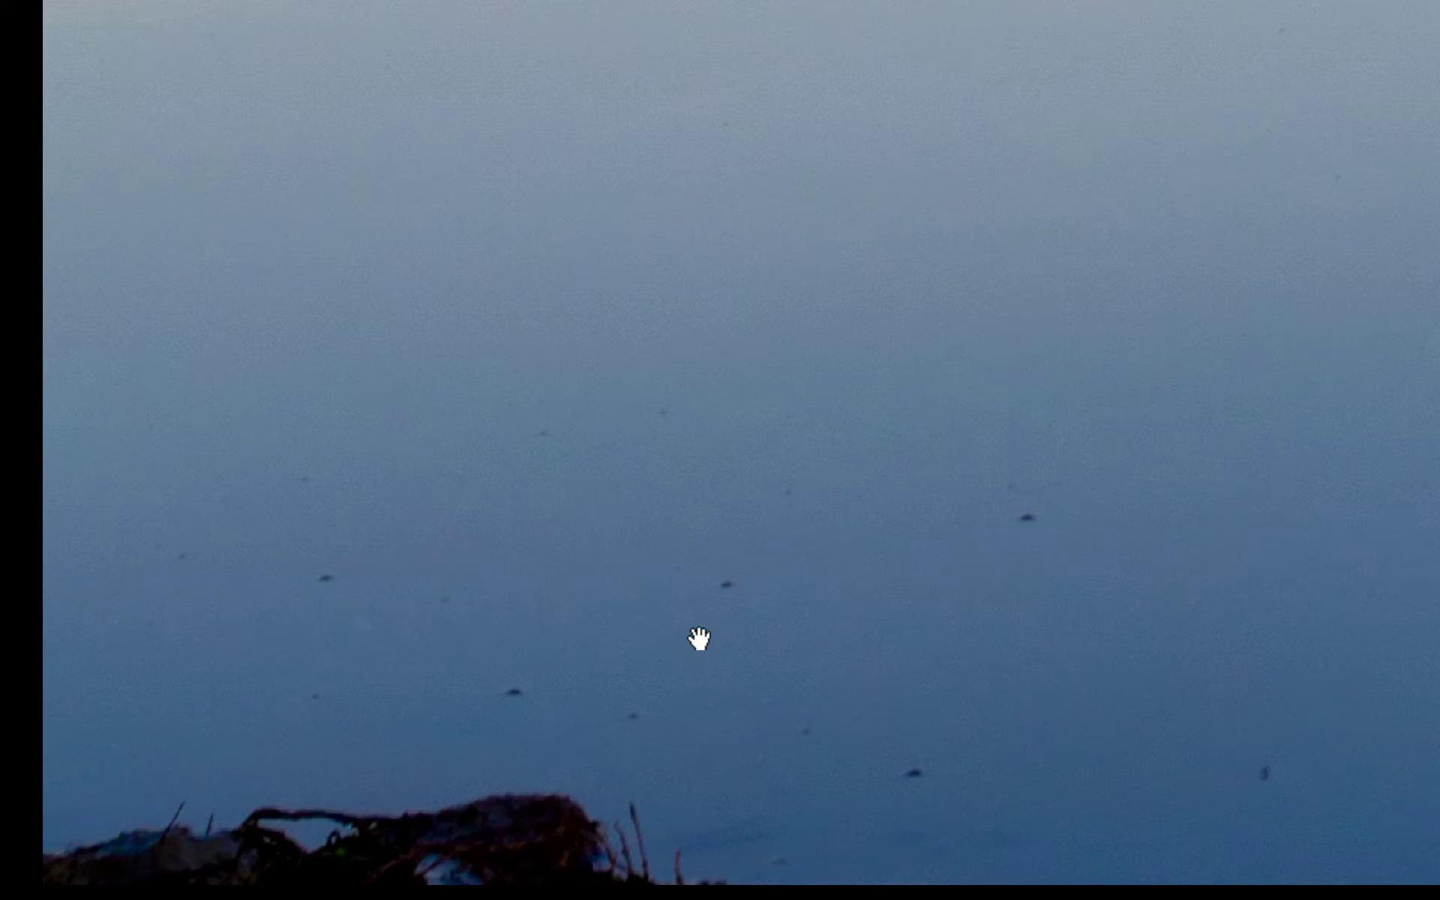
click(326, 582)
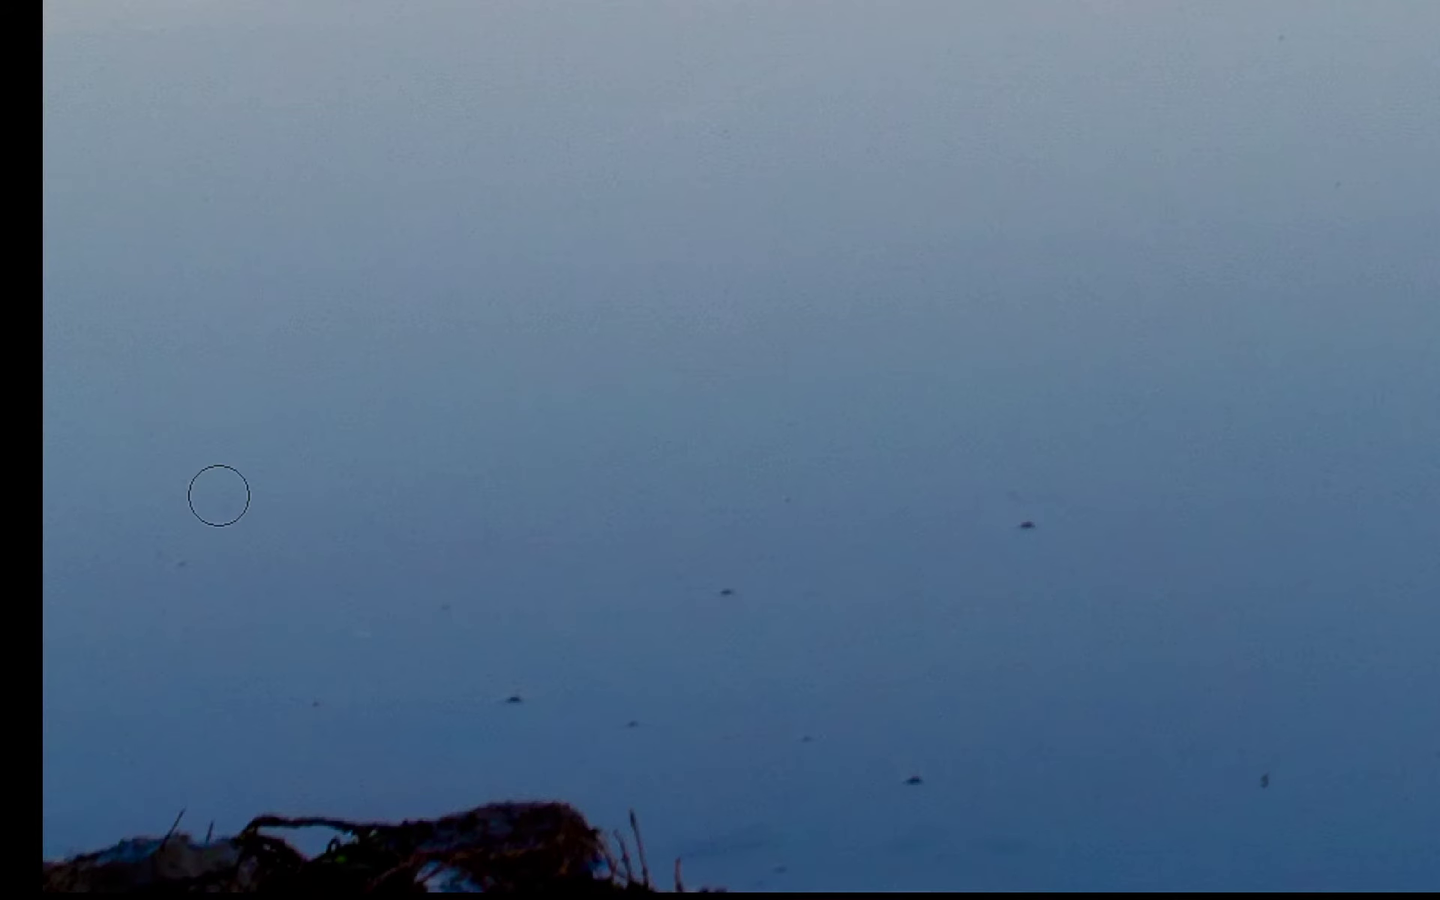
click(174, 558)
click(315, 702)
click(788, 499)
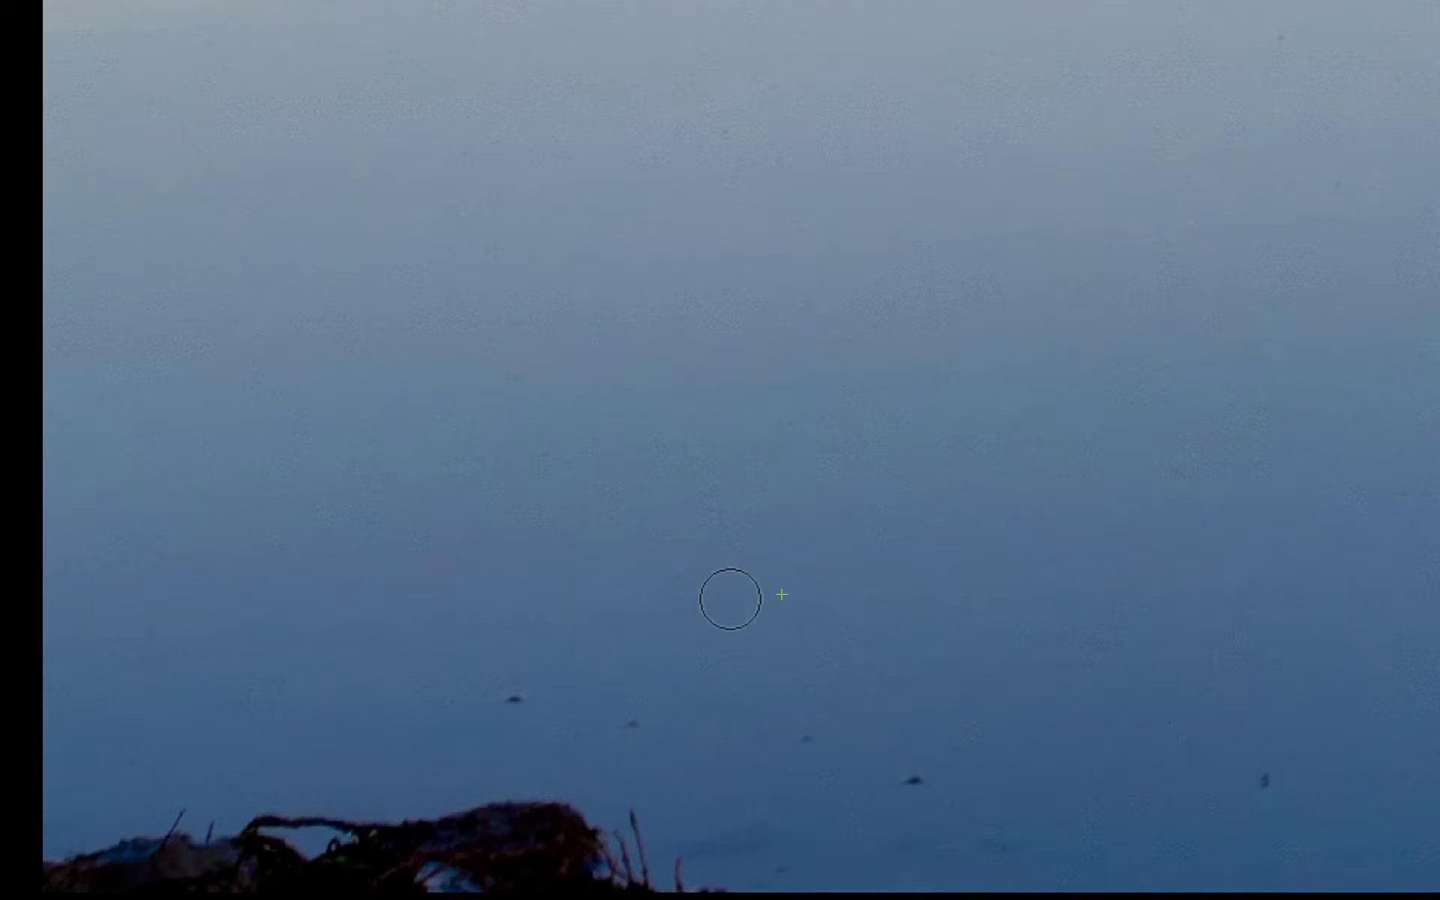
click(727, 592)
Heal the remaining lower-water specks, then fit the photo on screen with panels restored.
click(514, 699)
click(633, 723)
click(805, 739)
click(914, 780)
click(1268, 780)
drag(960, 822, 949, 780)
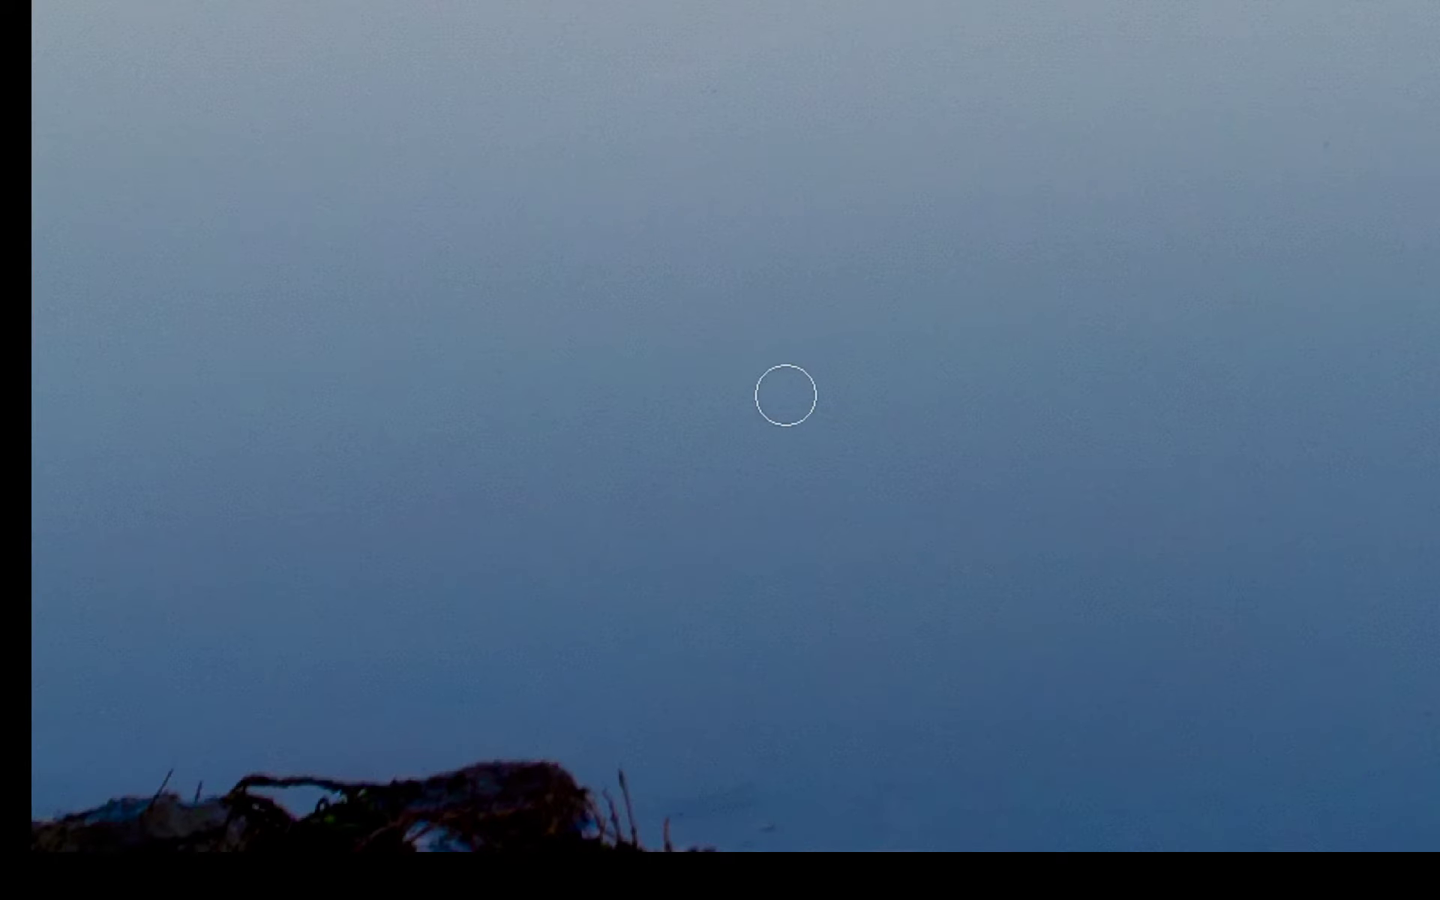
key(ctrl+0)
key(Tab)
key(v)
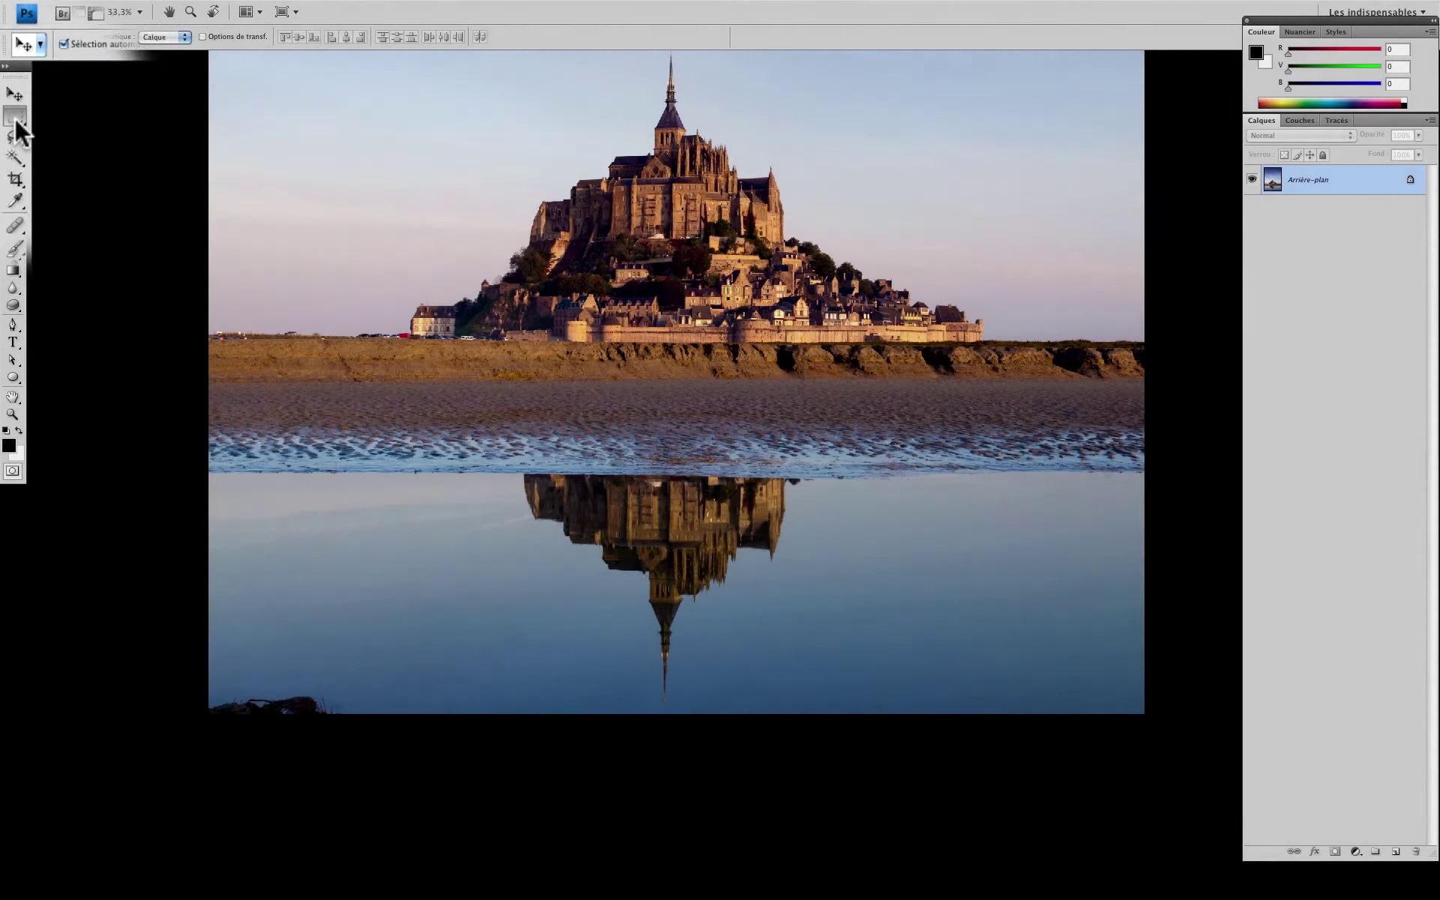
Draw a rectangular selection over the lower water and feather it by 50 px.
click(13, 95)
drag(174, 755, 1171, 435)
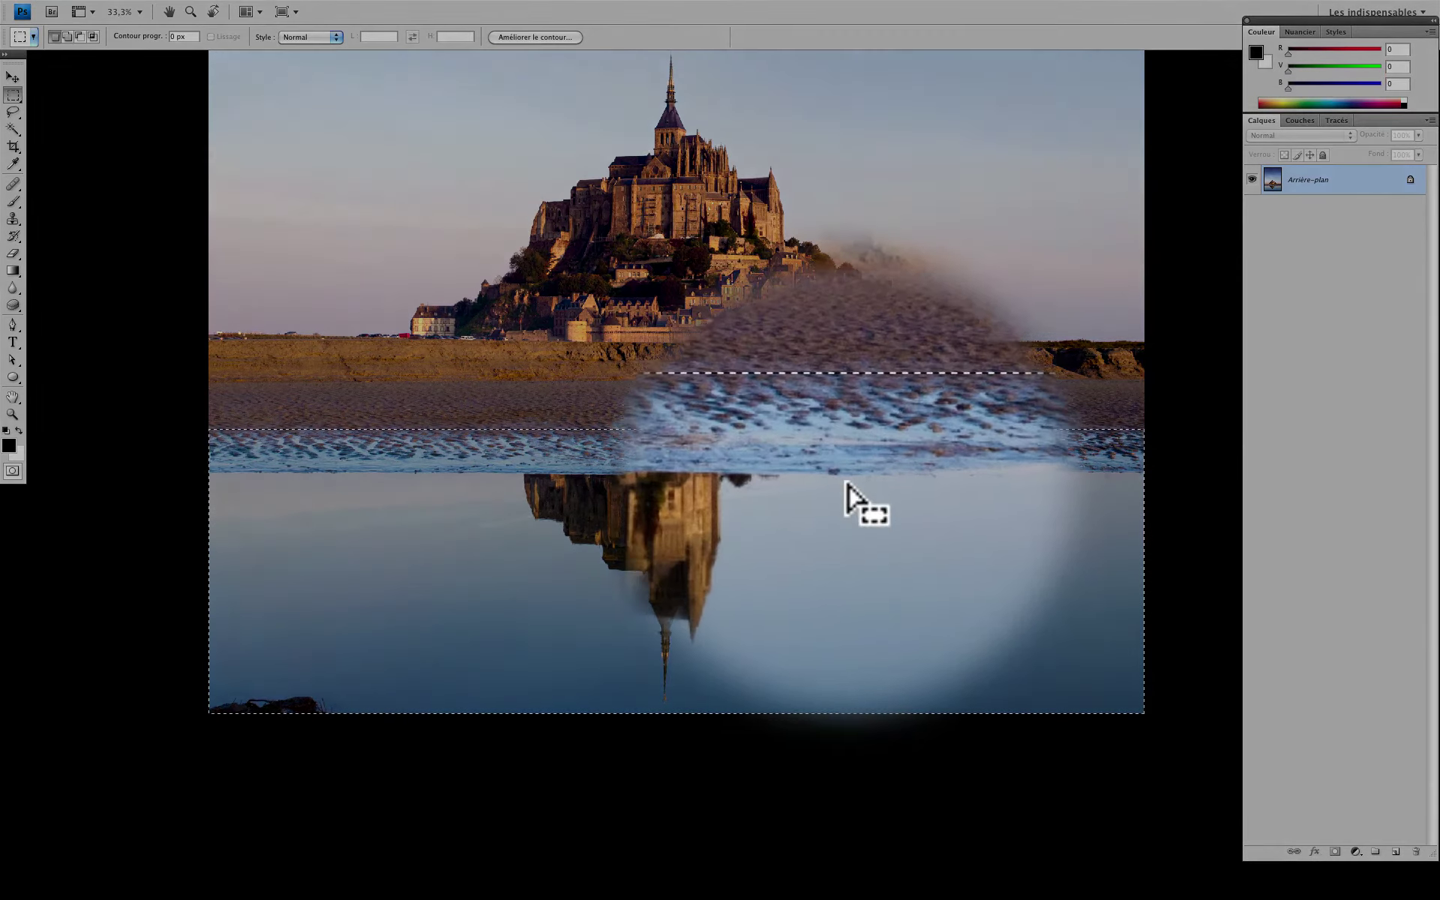
right_click(849, 495)
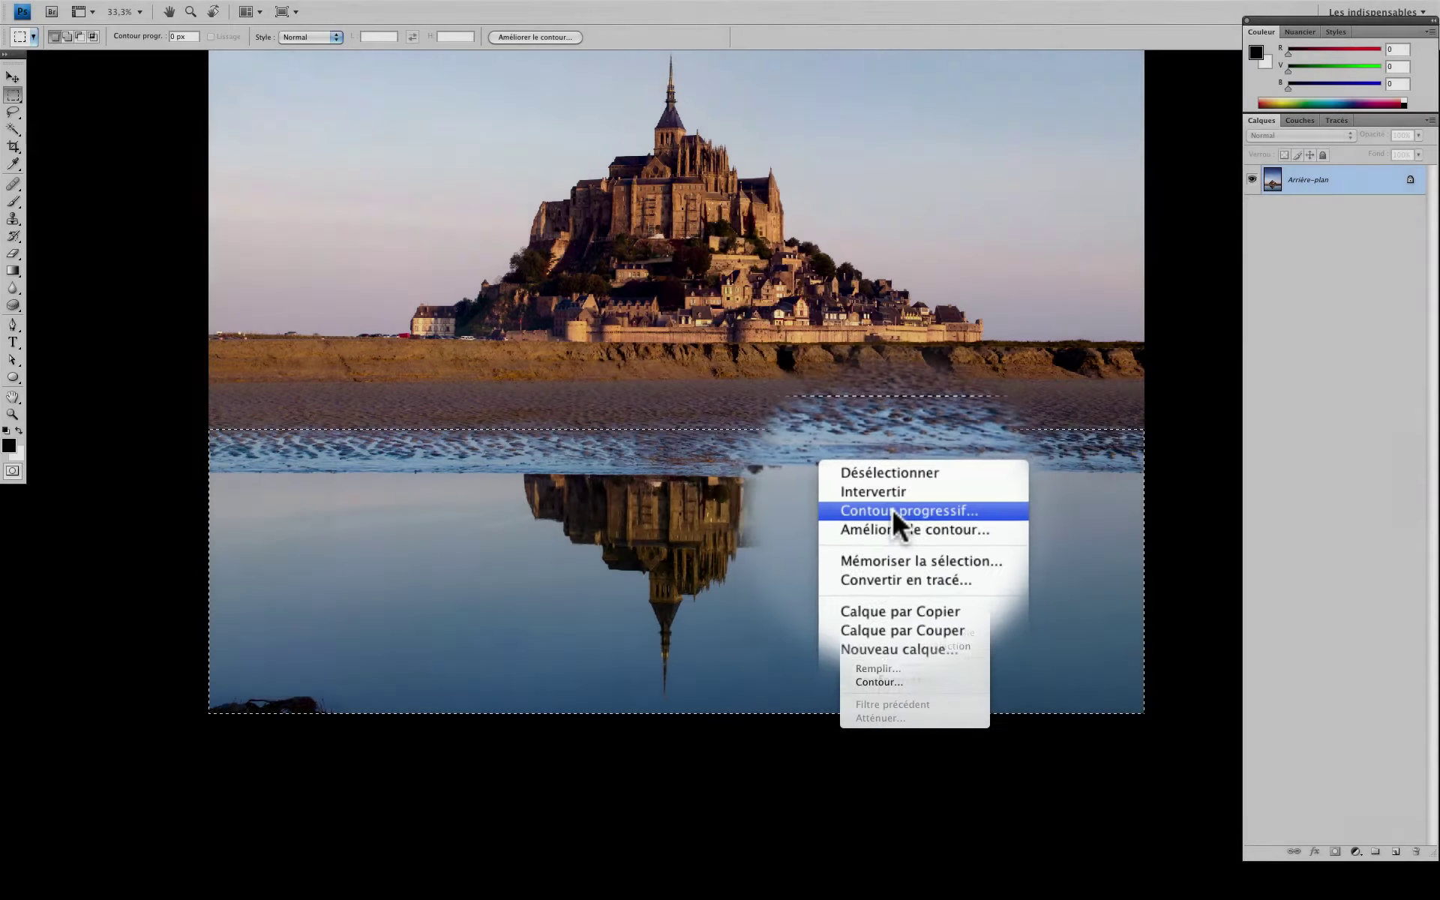
click(891, 510)
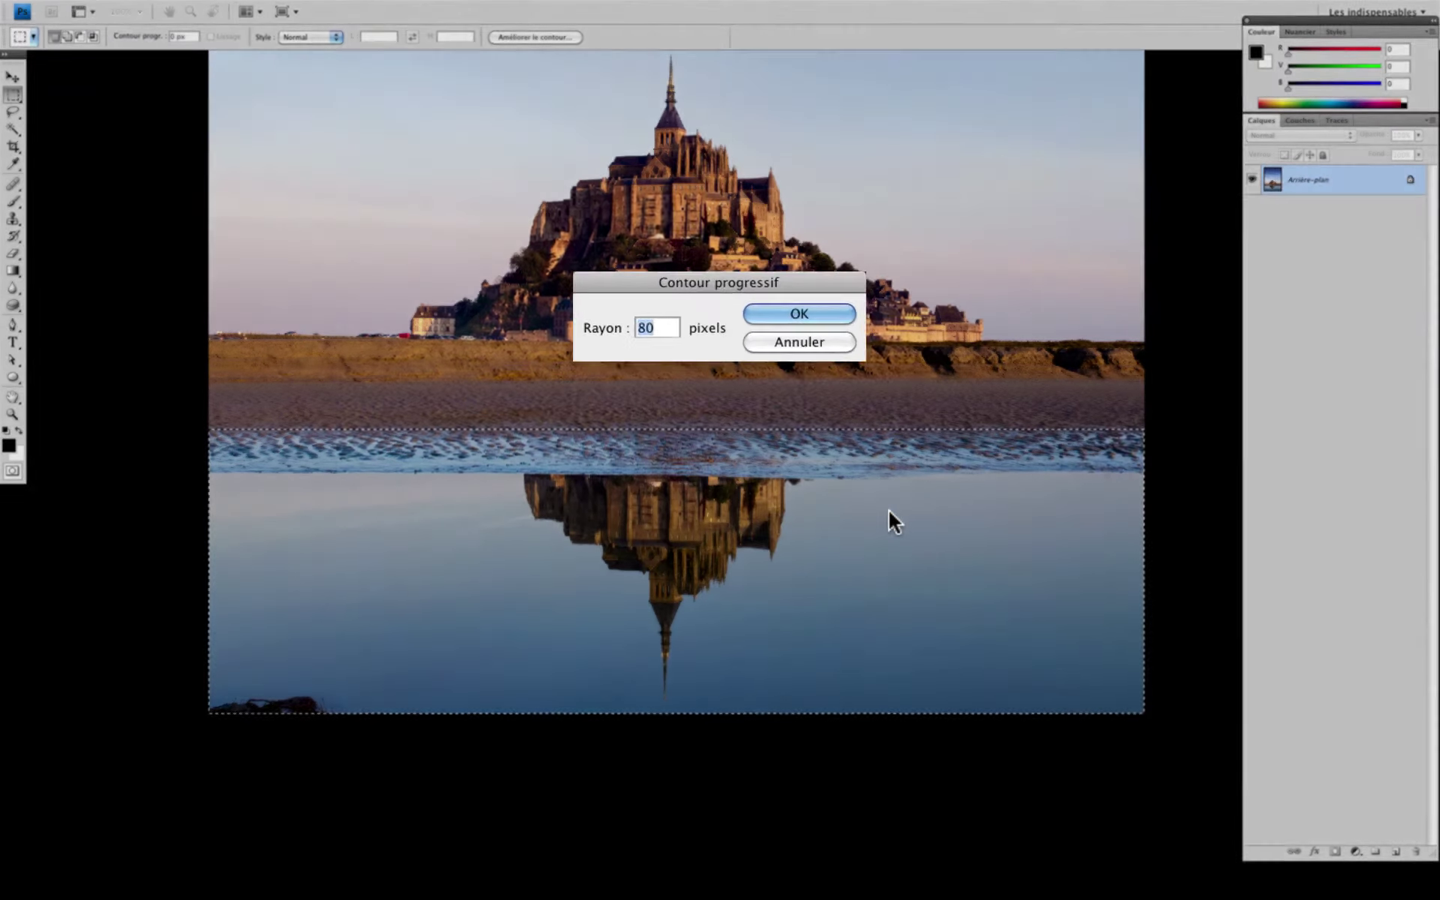
text(50)
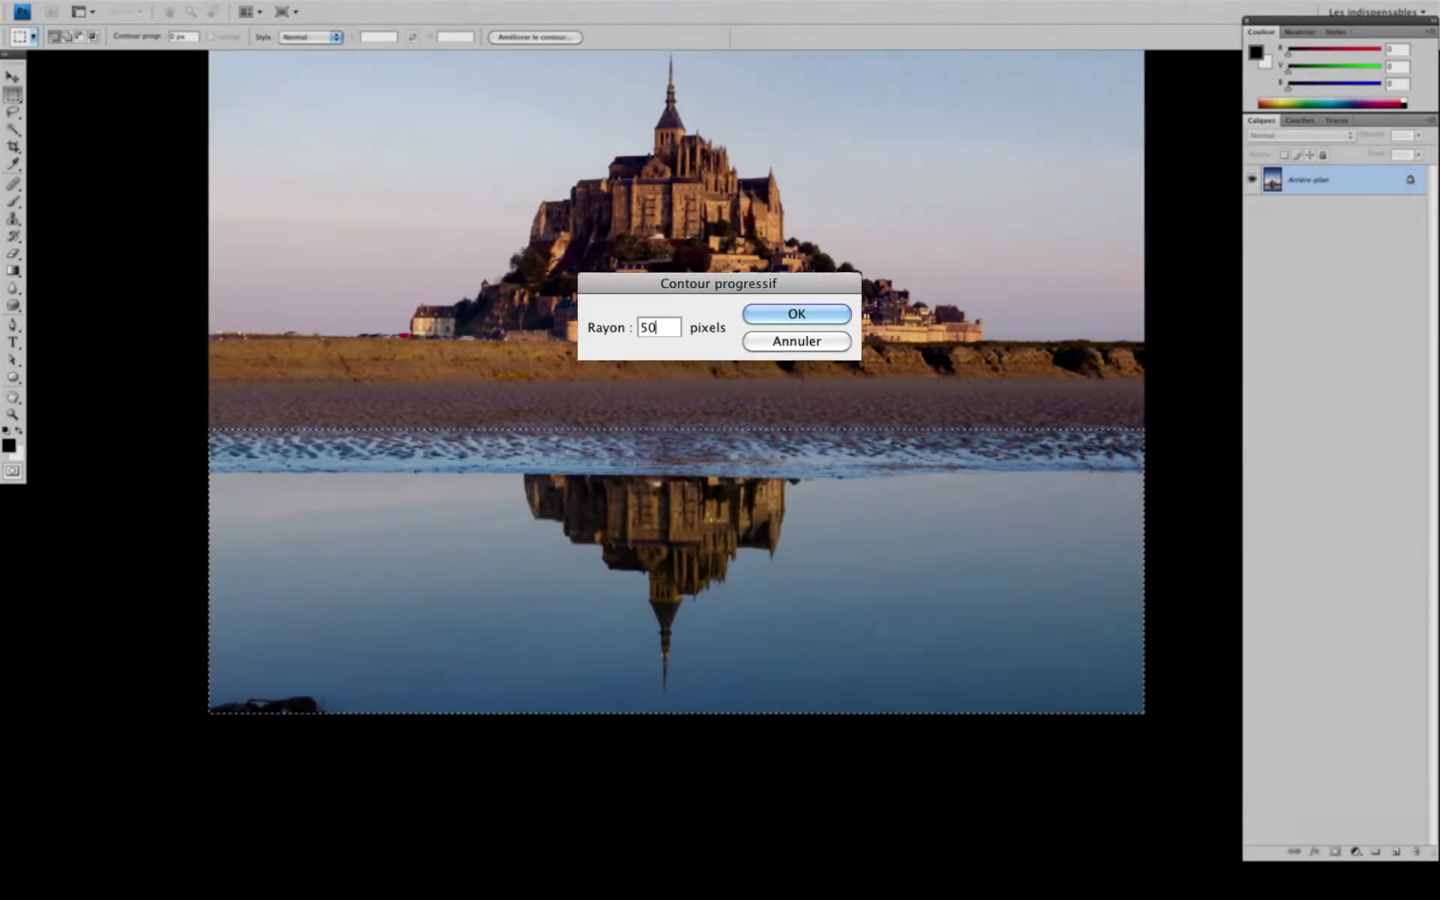
key(Return)
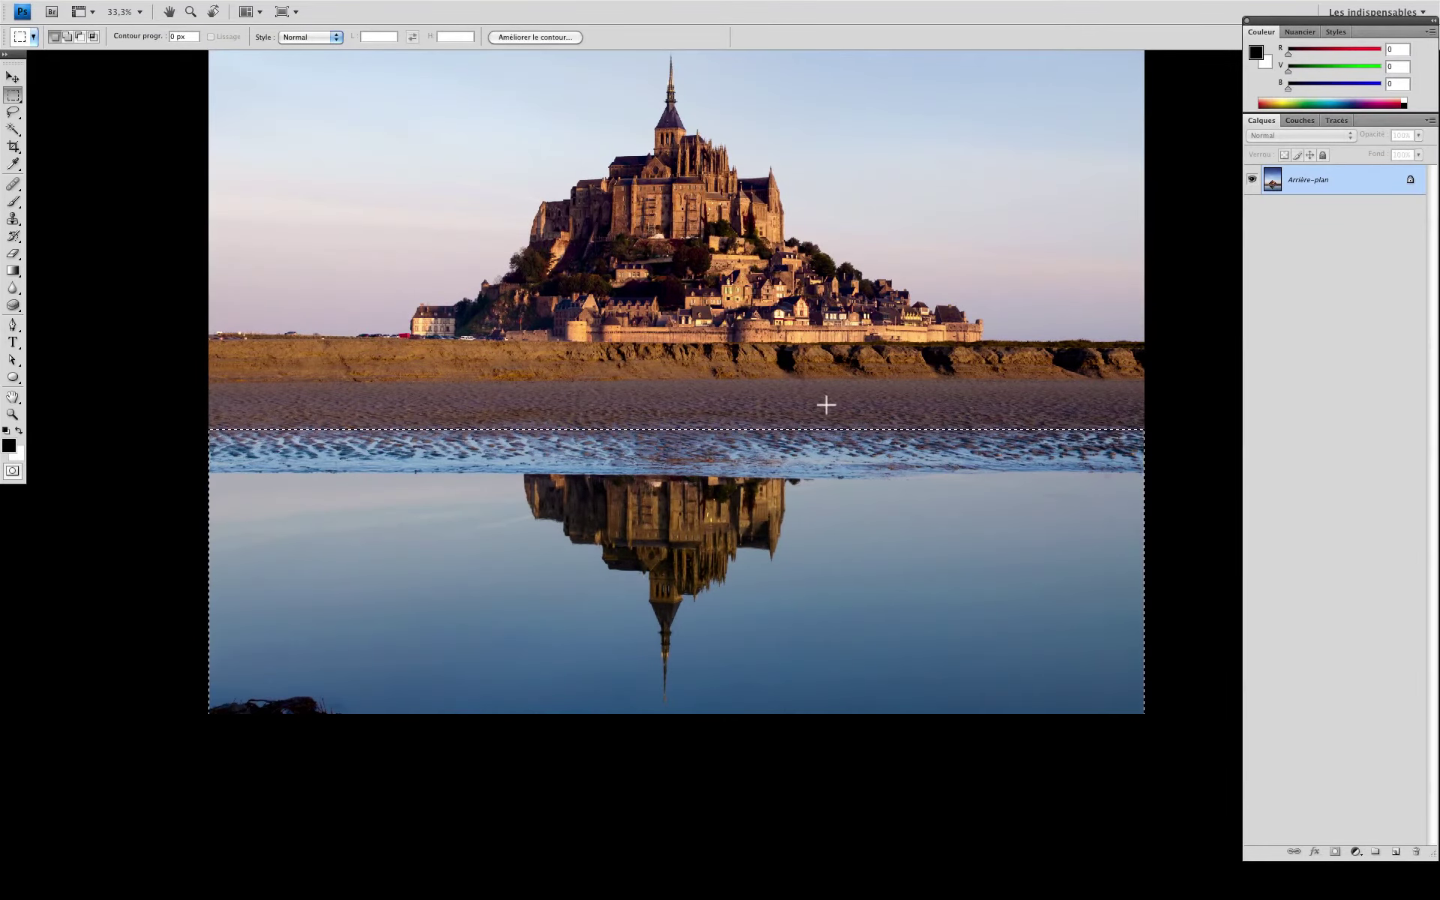
Copy the feathered selection to a new layer and toggle the background to check it.
right_click(998, 506)
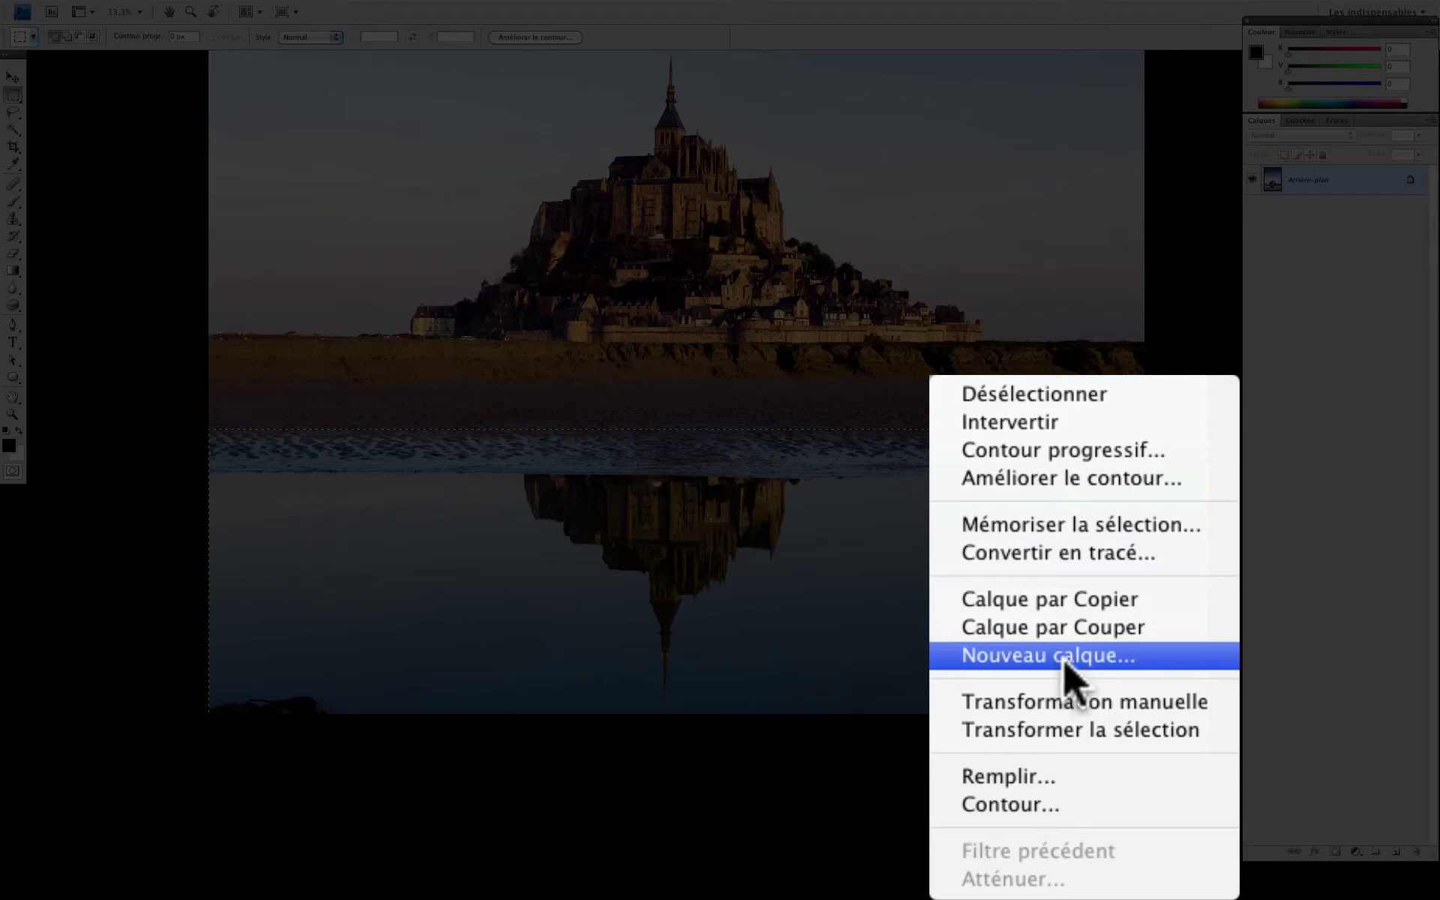
click(1084, 601)
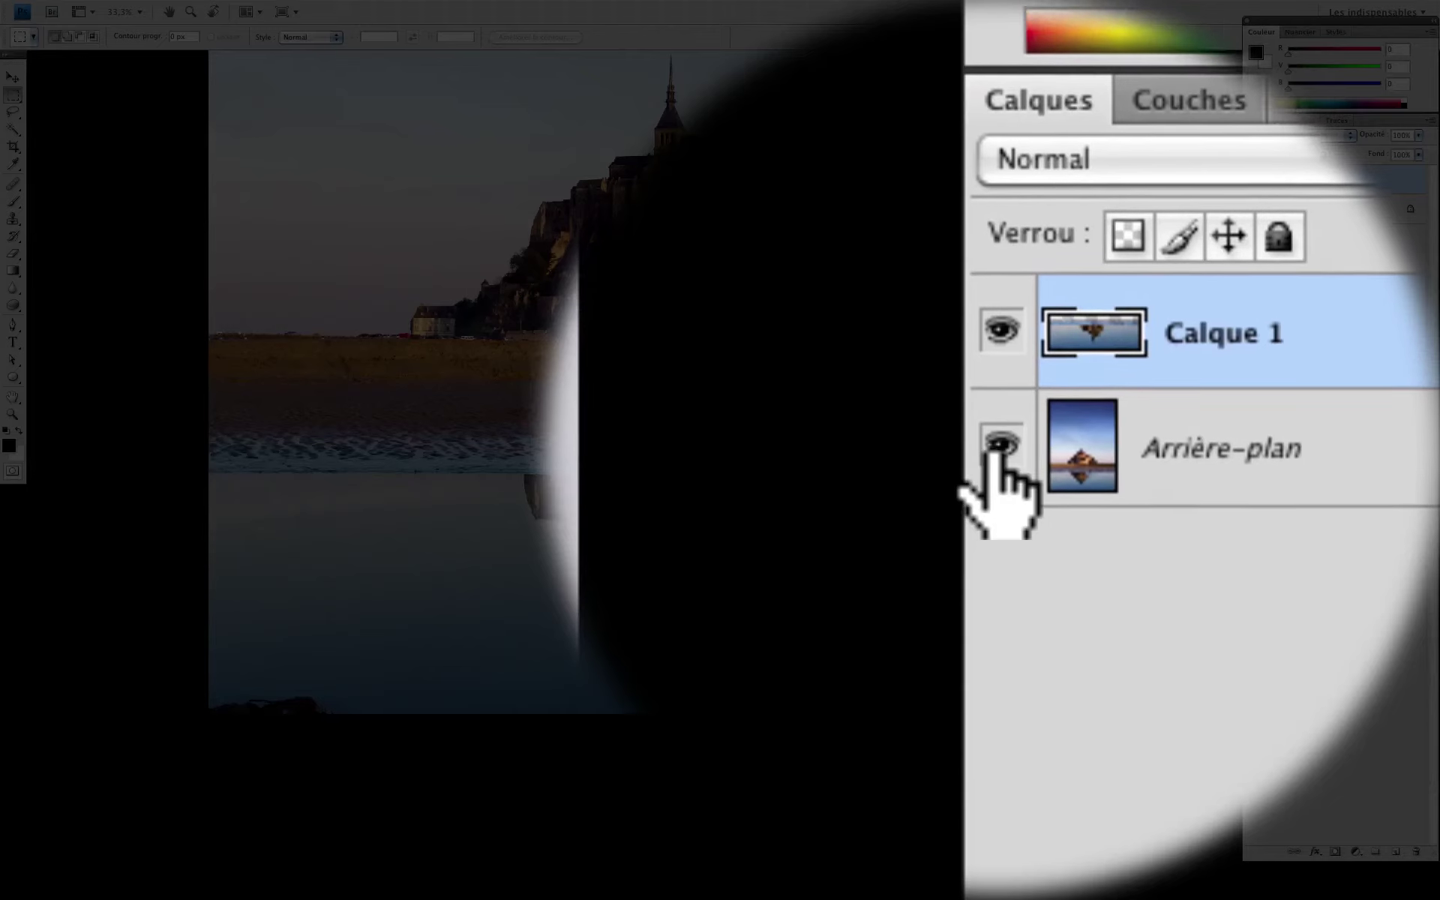
click(998, 453)
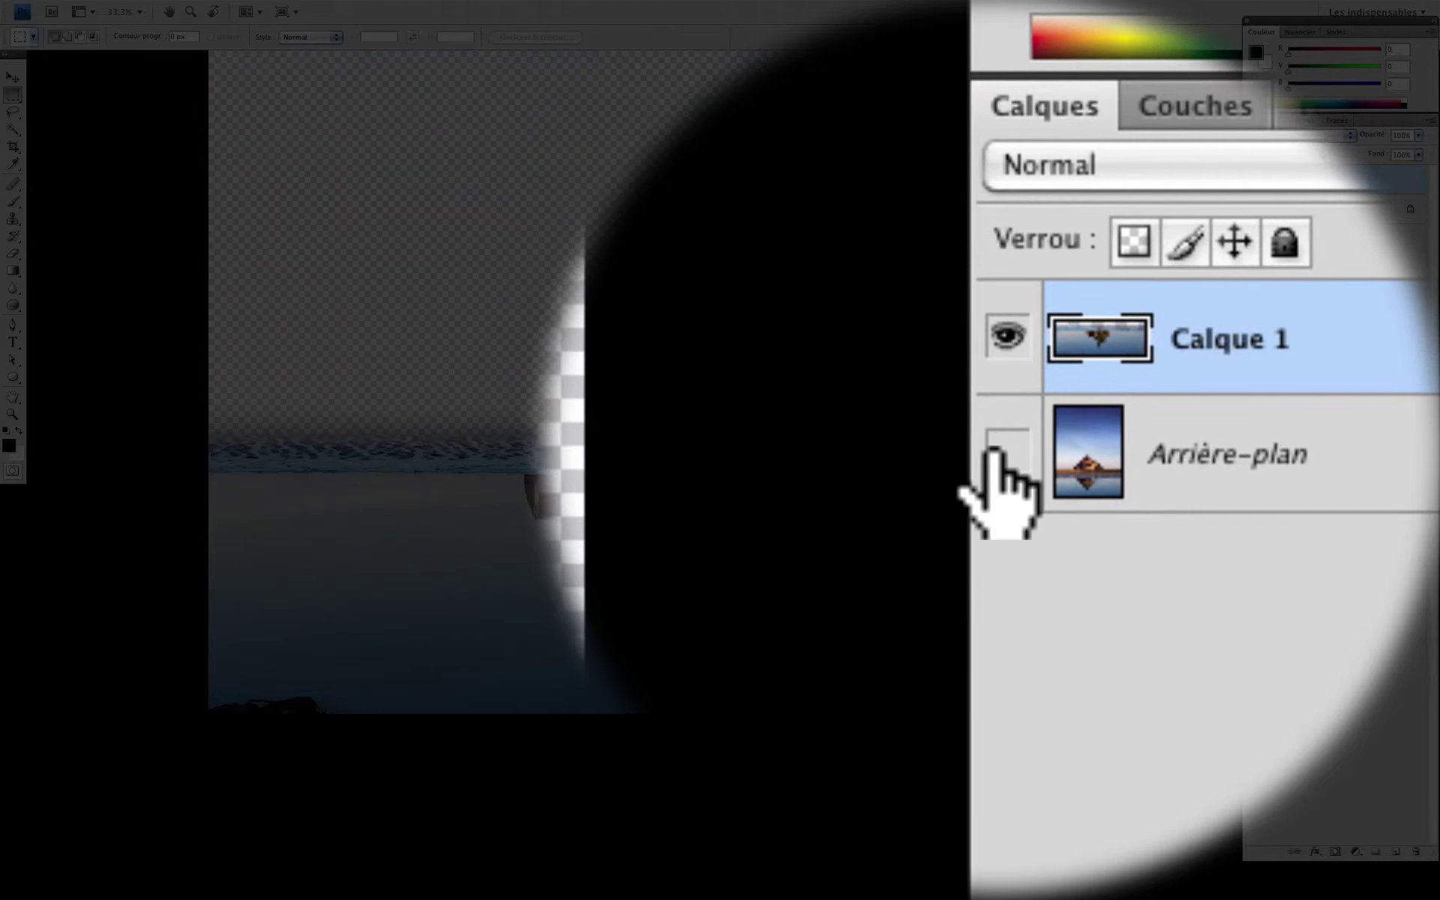
click(1251, 210)
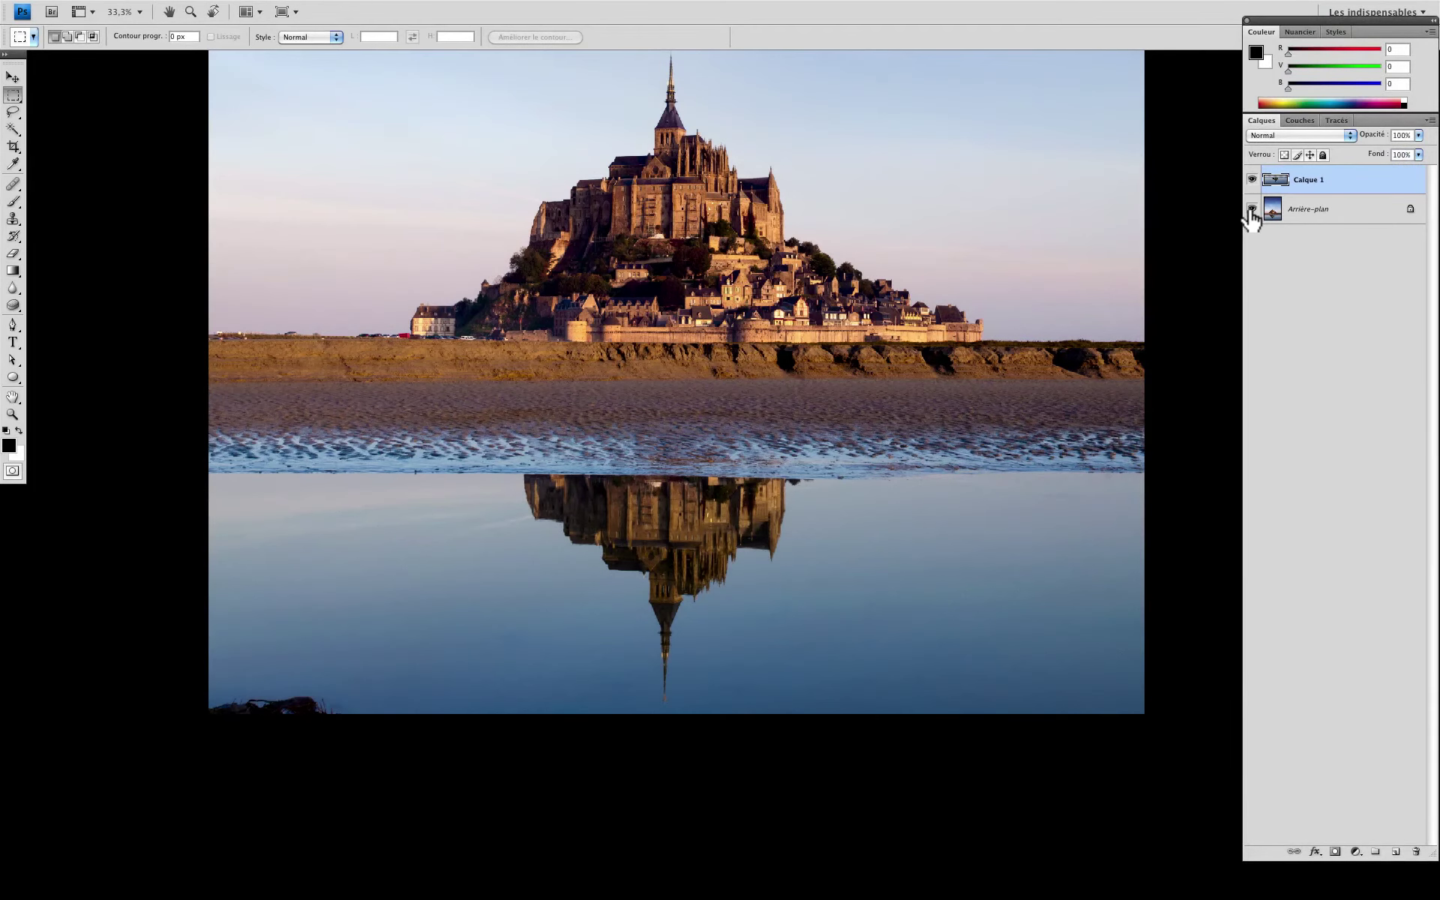
click(1251, 210)
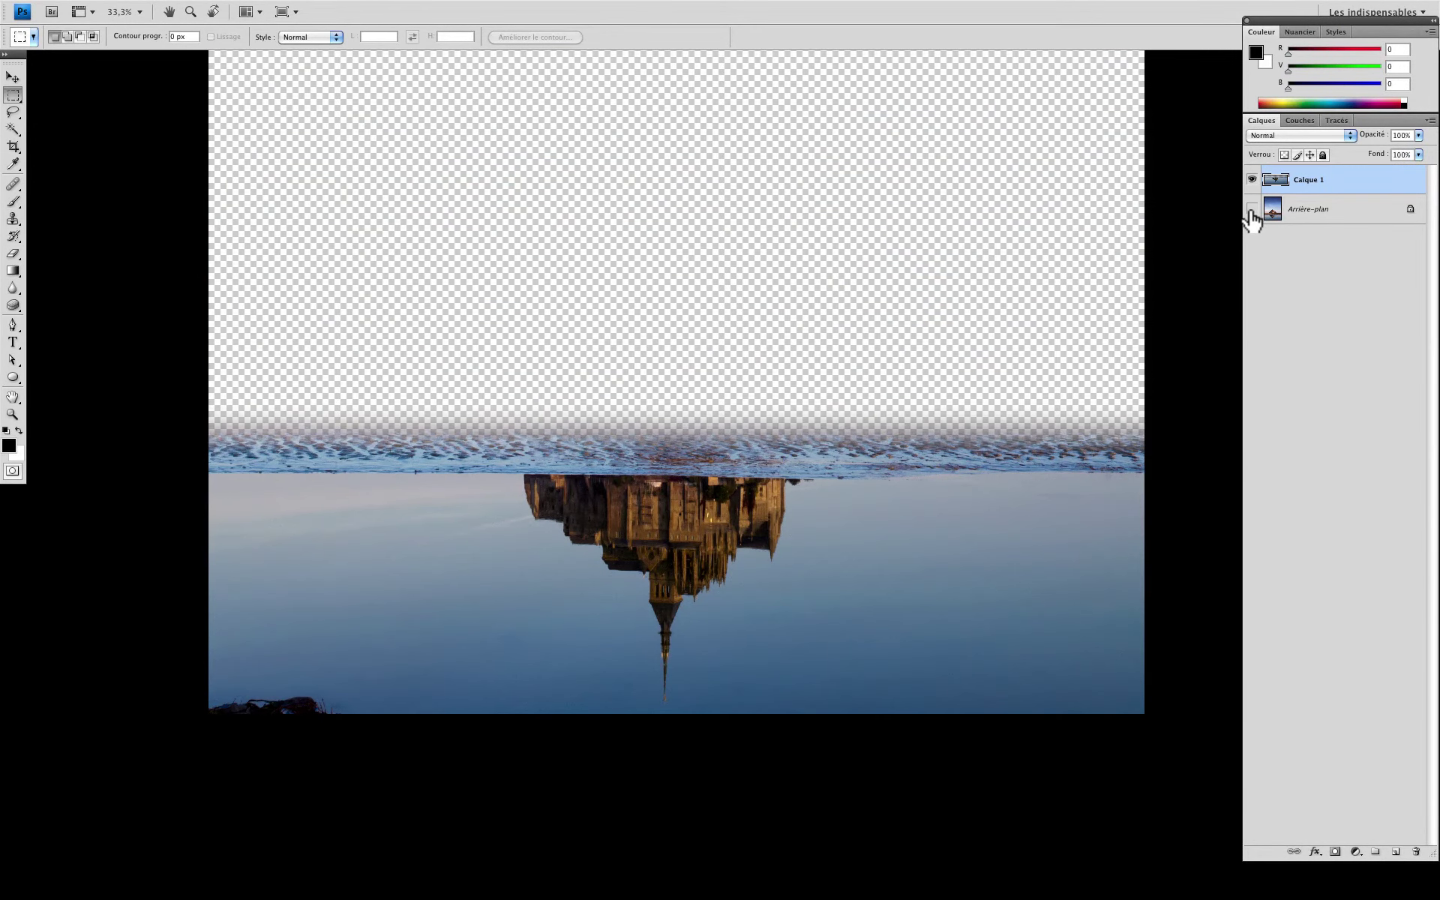
click(1251, 210)
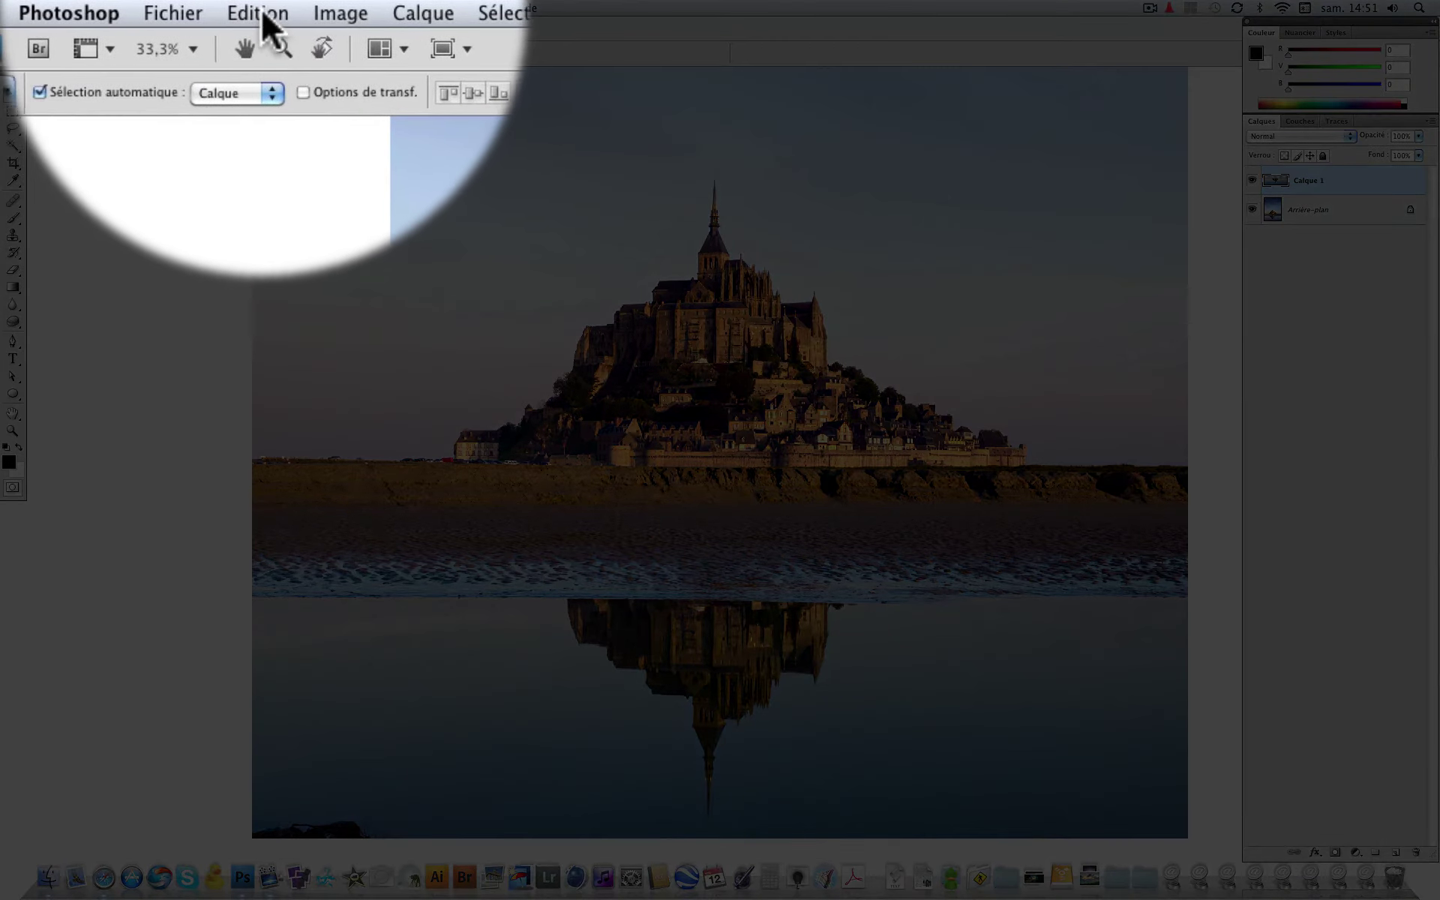
Warp the reflection layer with Free Transform, pulling both bottom corners down and outward.
click(263, 11)
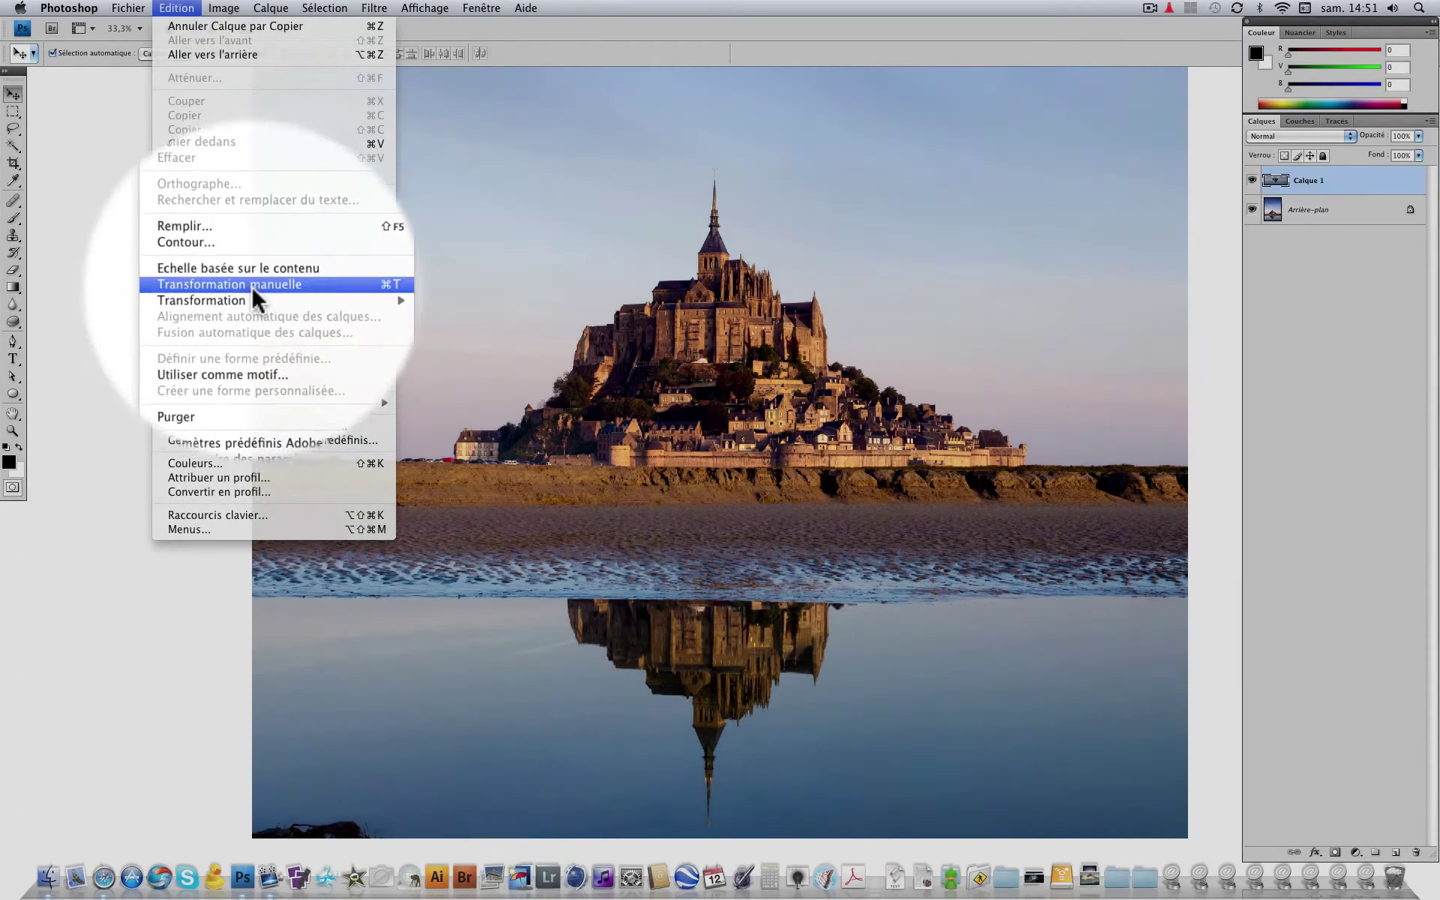
click(256, 288)
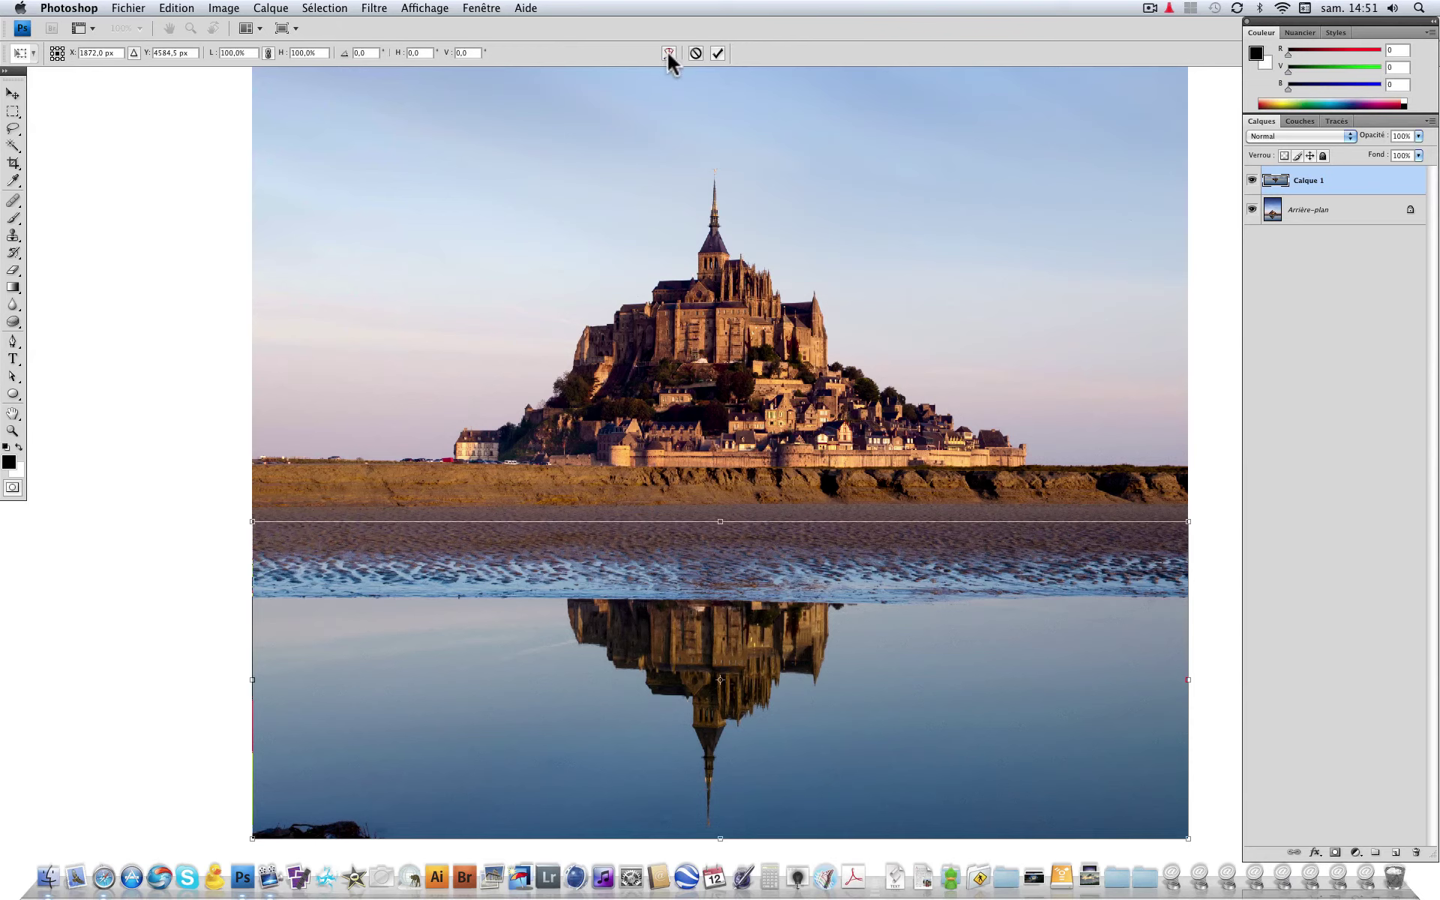
click(667, 54)
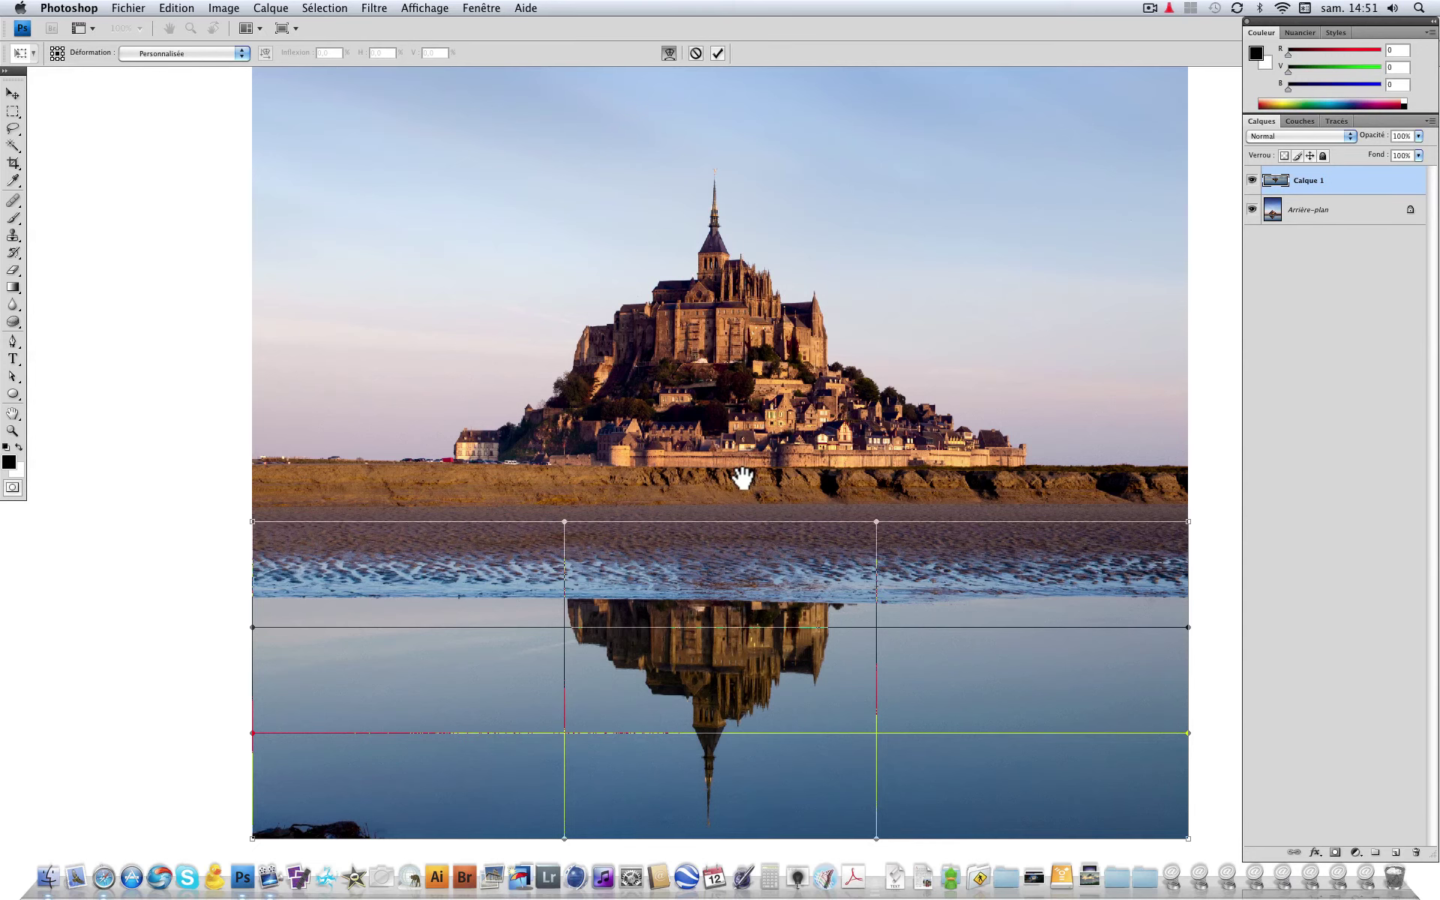
drag(740, 475, 730, 337)
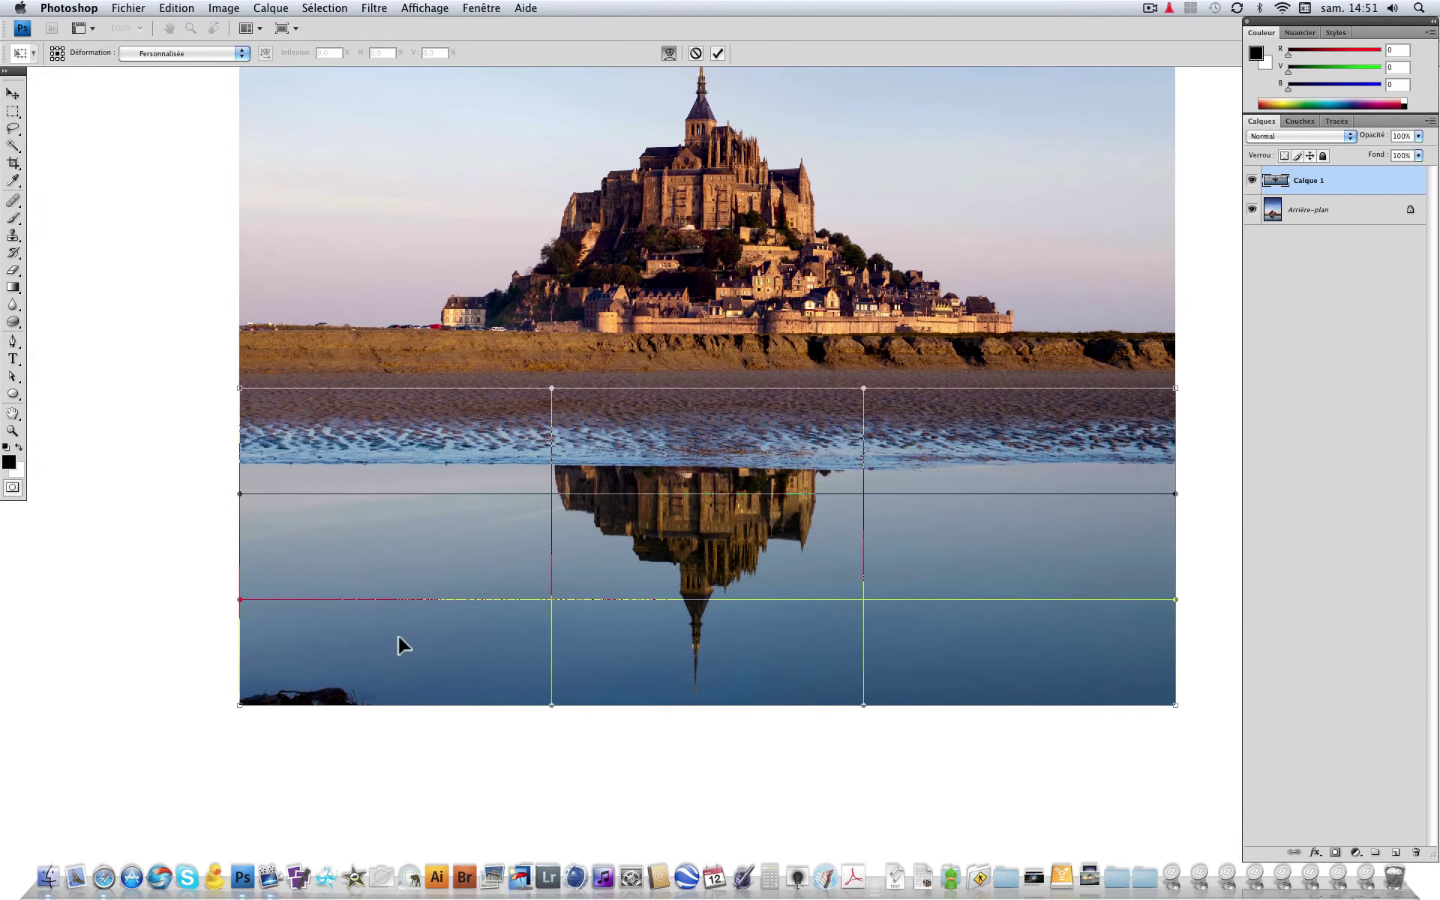
drag(240, 706, 227, 739)
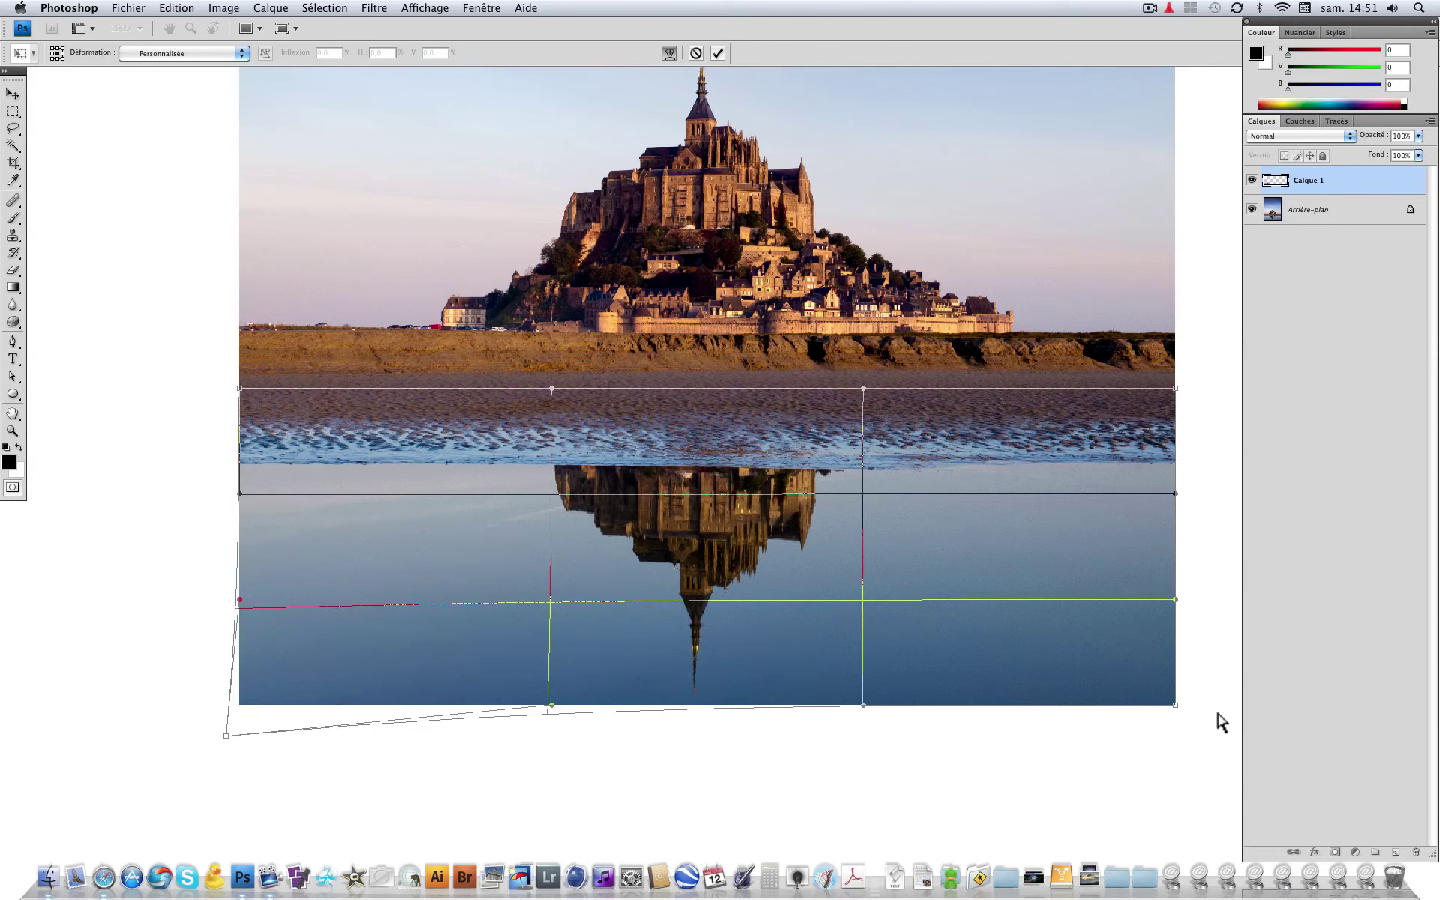
drag(1177, 707, 1197, 734)
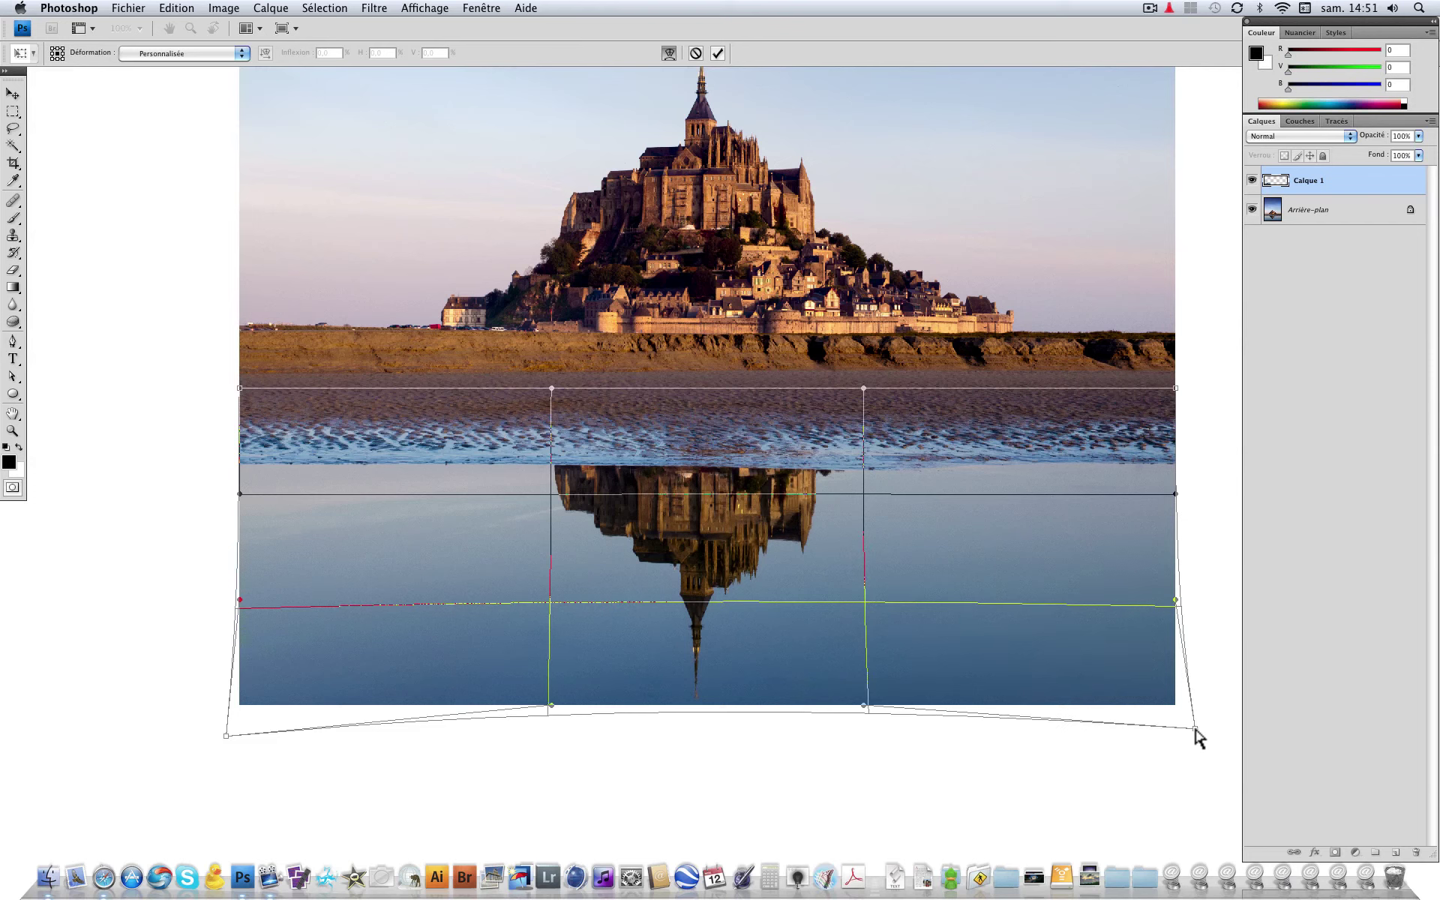
drag(1195, 728, 1192, 726)
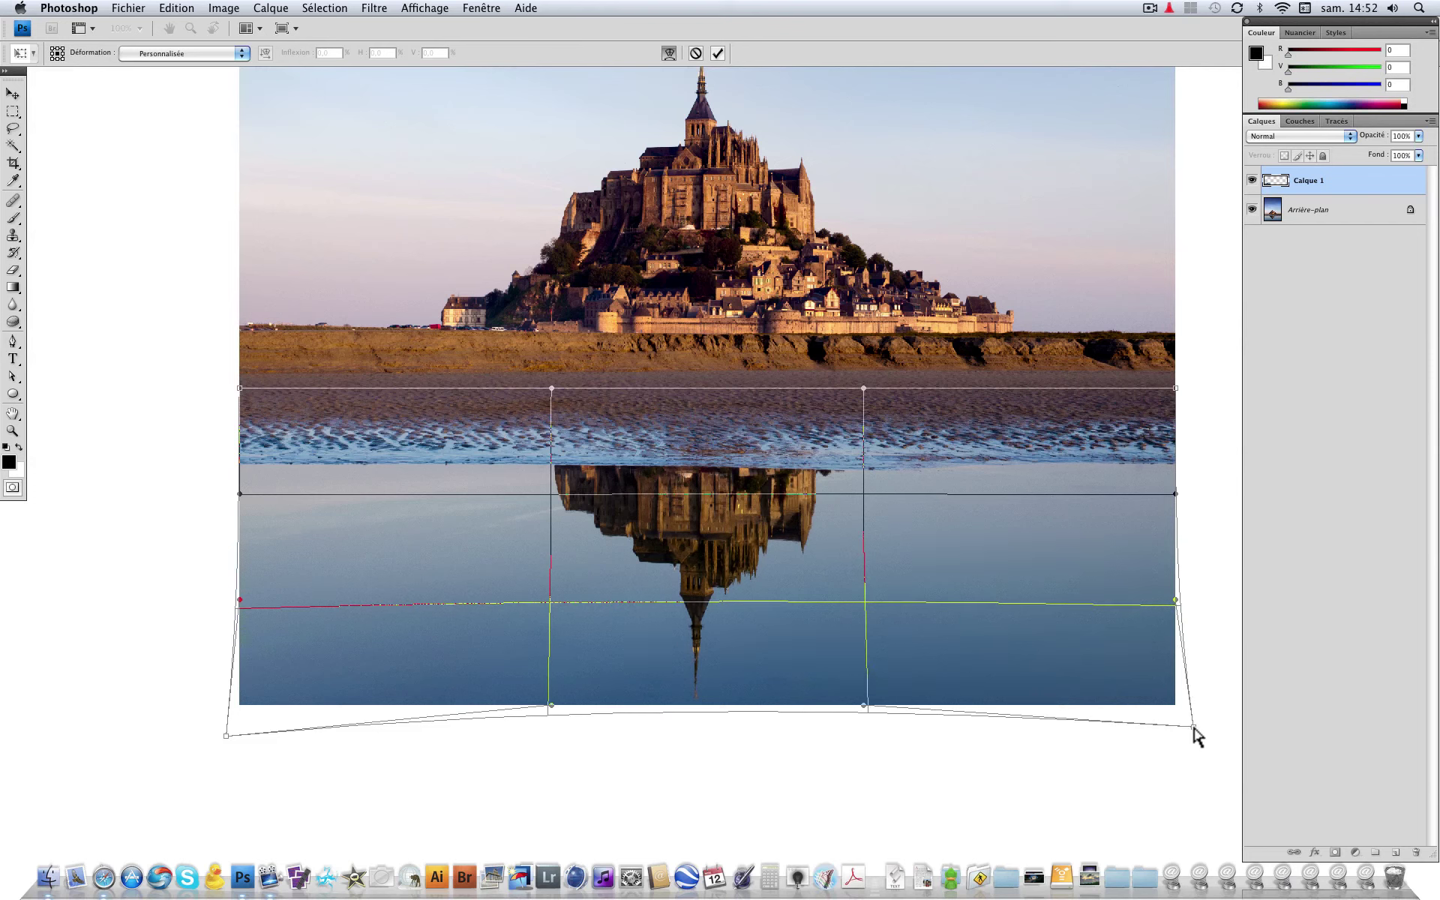
key(Return)
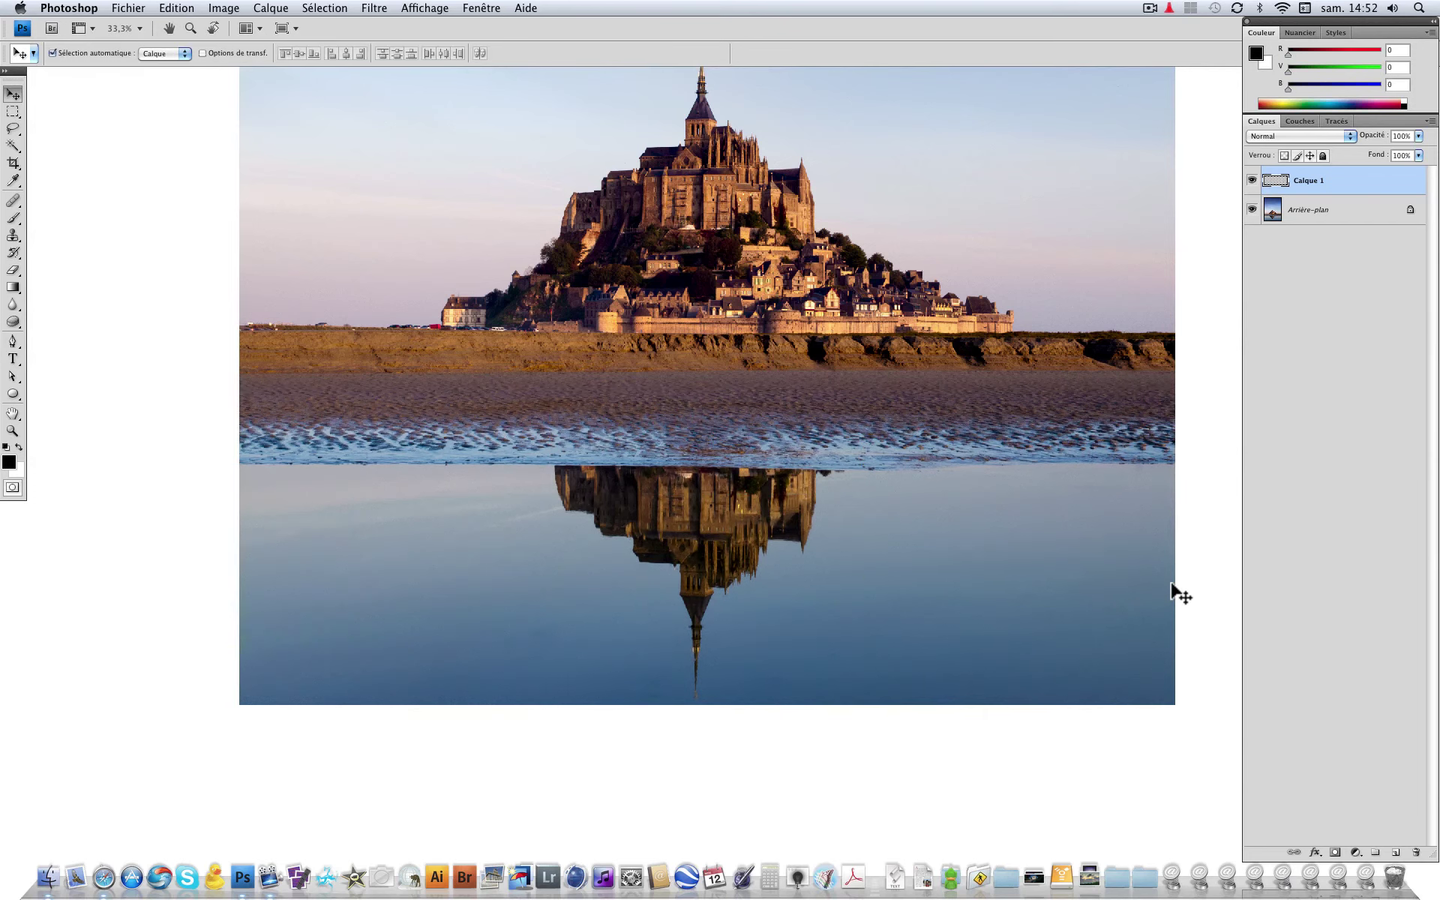
Toggle Calque 1's visibility to compare, then flatten the image from the Layers panel menu.
click(1251, 186)
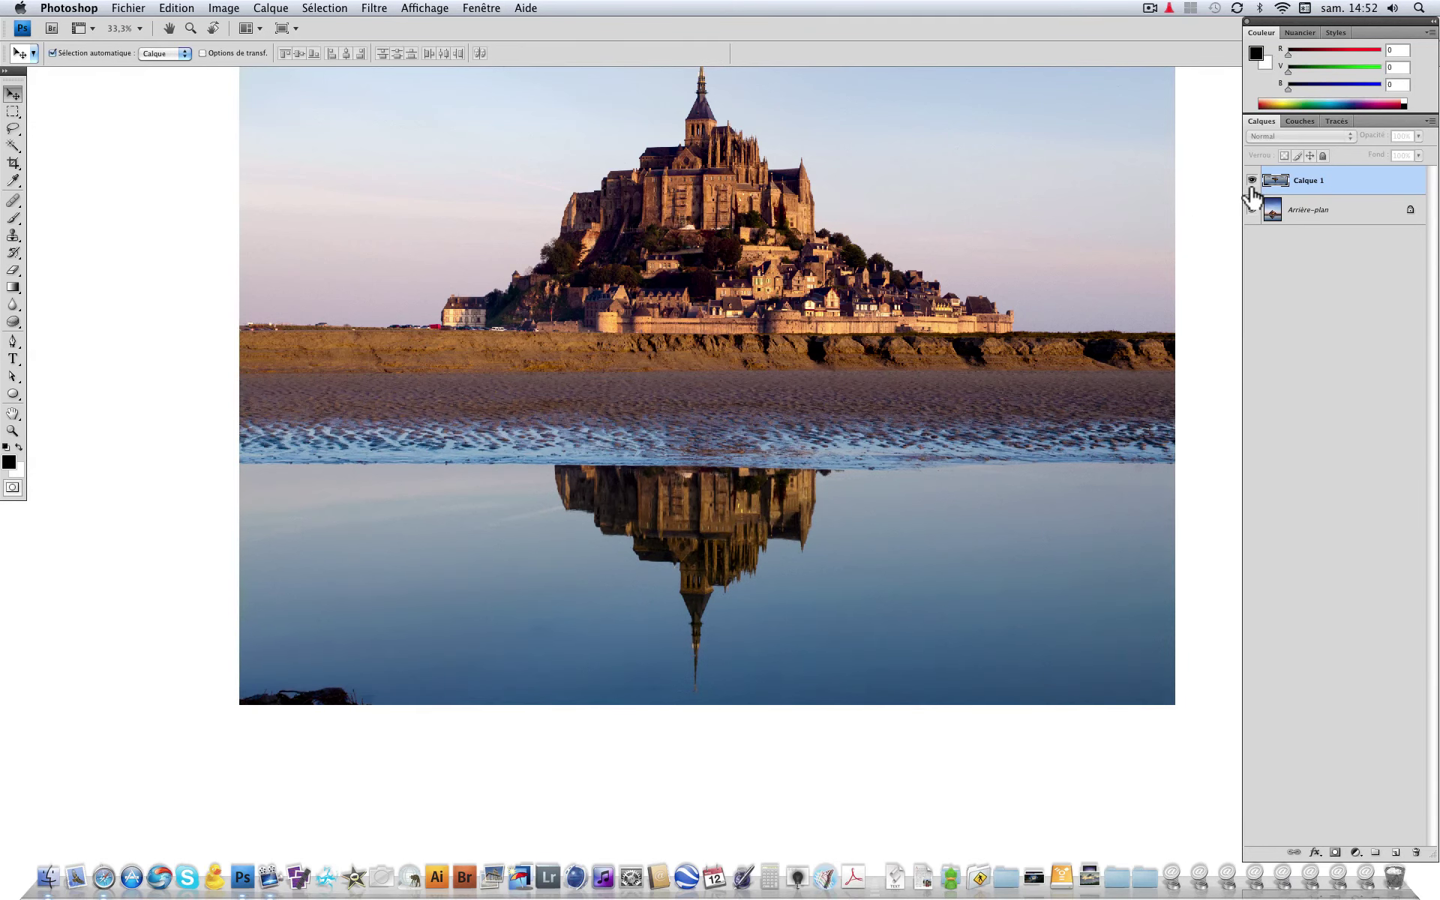
click(1251, 192)
click(1251, 190)
click(1251, 190)
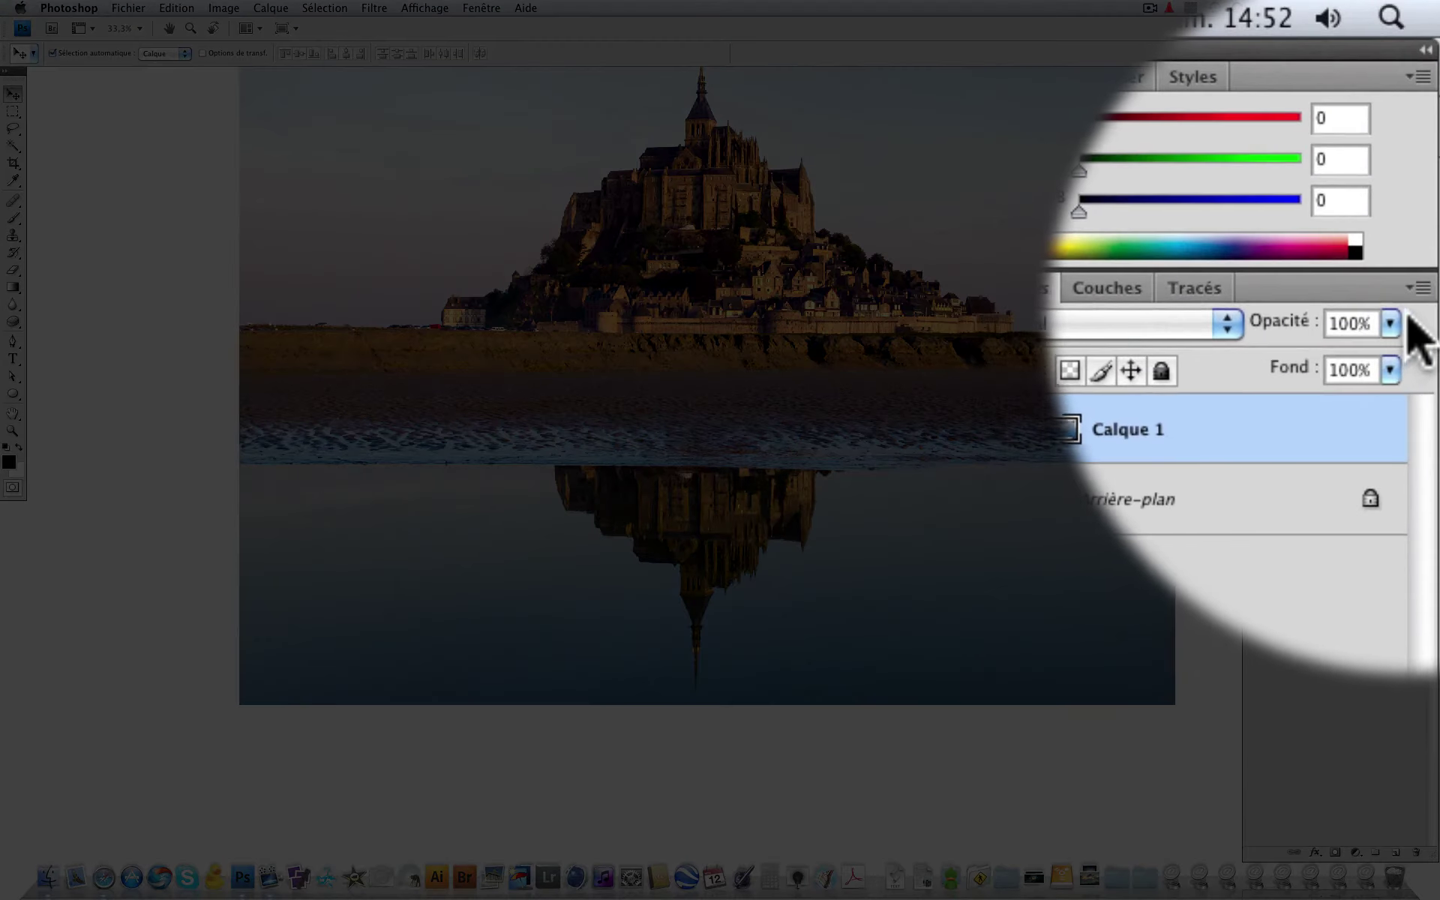
click(1420, 291)
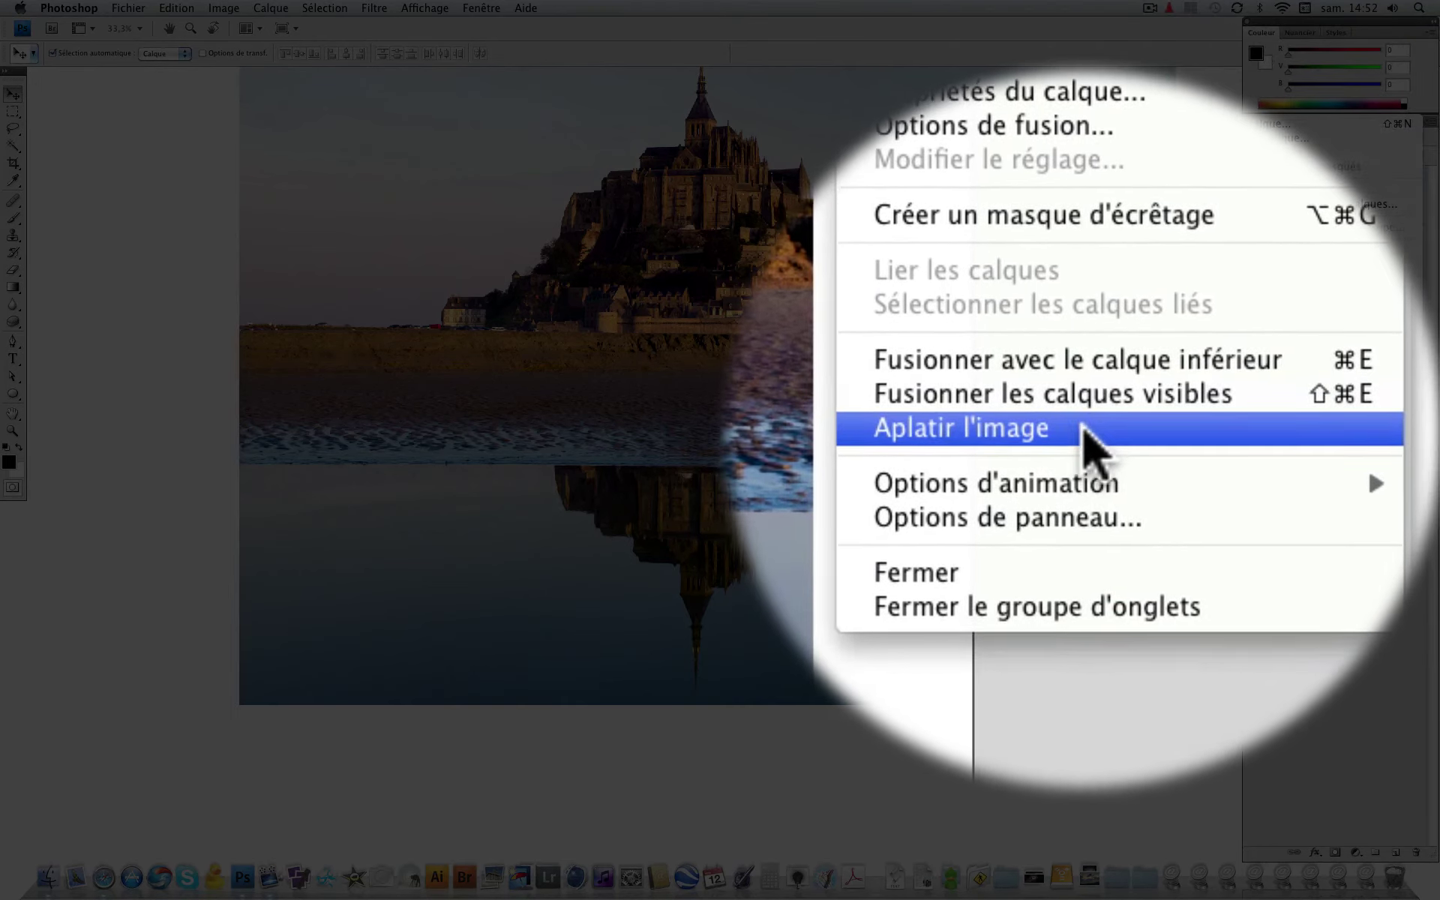
click(1085, 431)
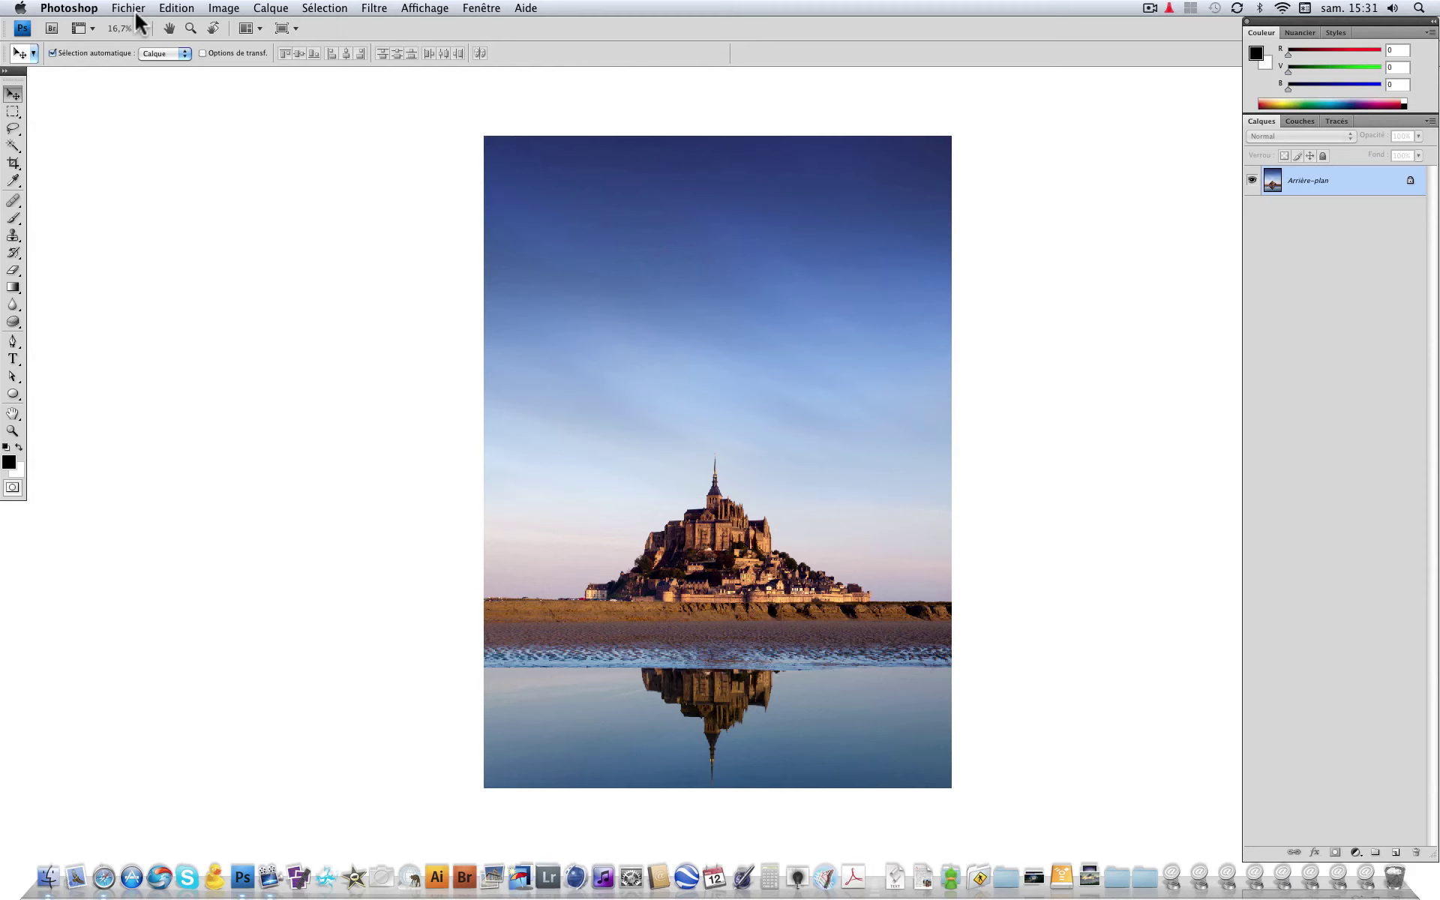
Save the photo as TIFF 'mont_saint_michel_nettoyé.tif' via Enregistrer sous, accepting default TIFF options.
click(135, 12)
click(233, 197)
key(Right)
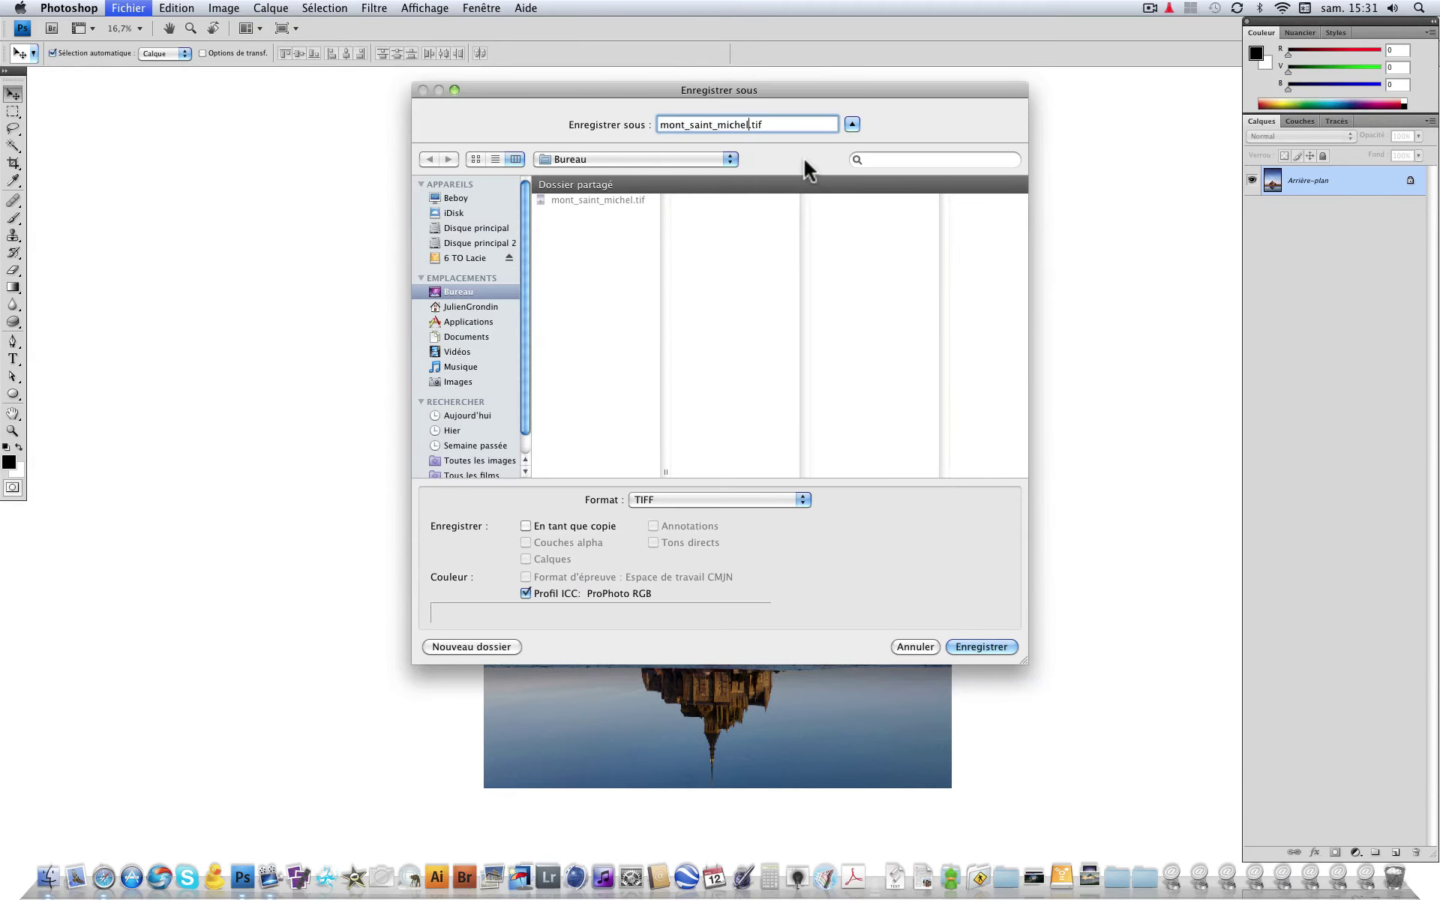
text(_nettoyé^^)
click(1007, 650)
key(Return)
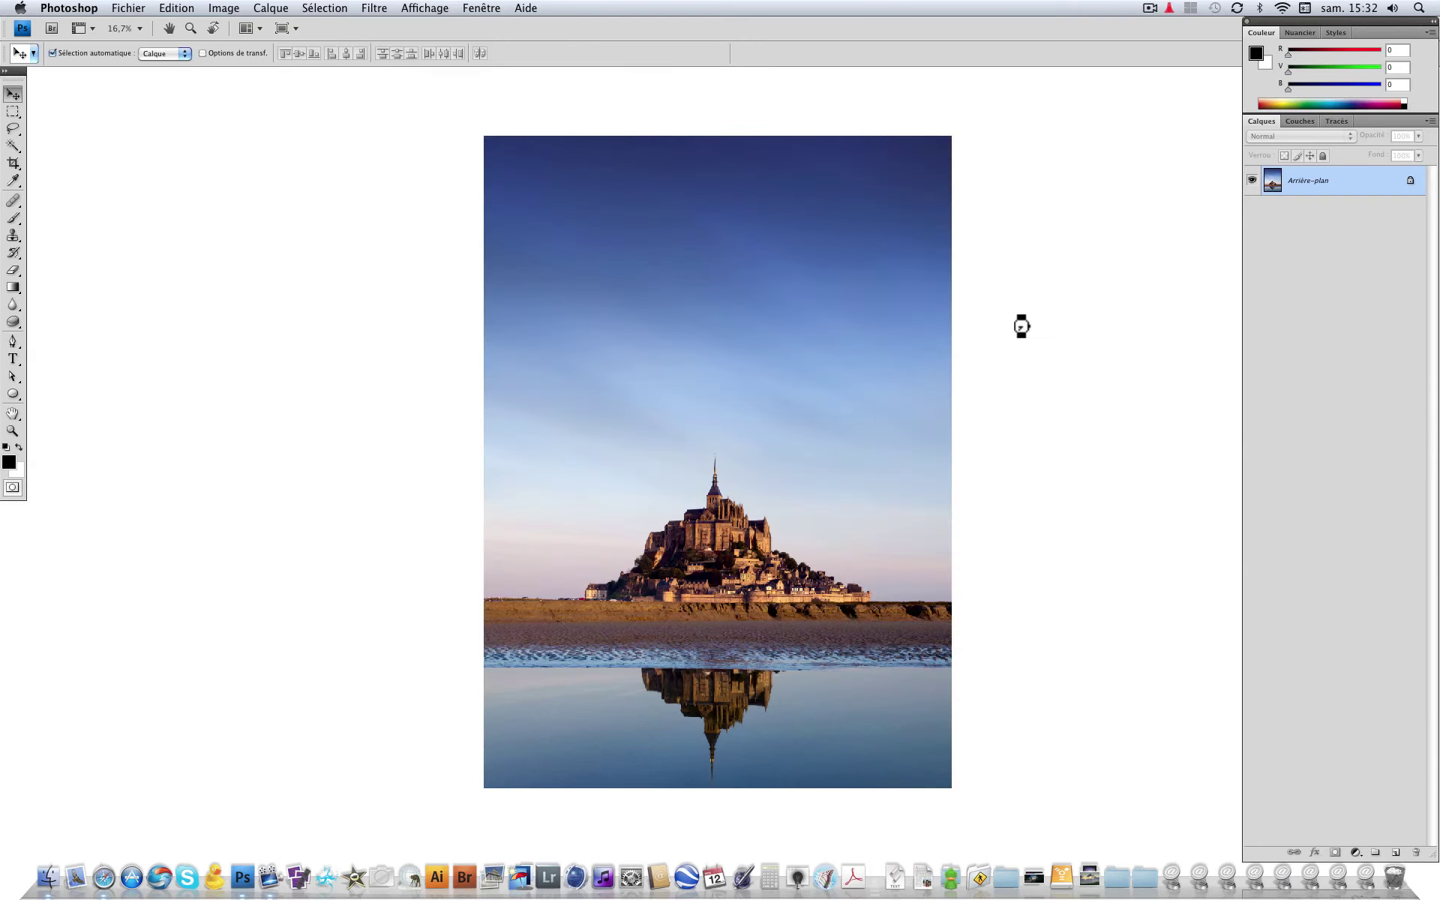